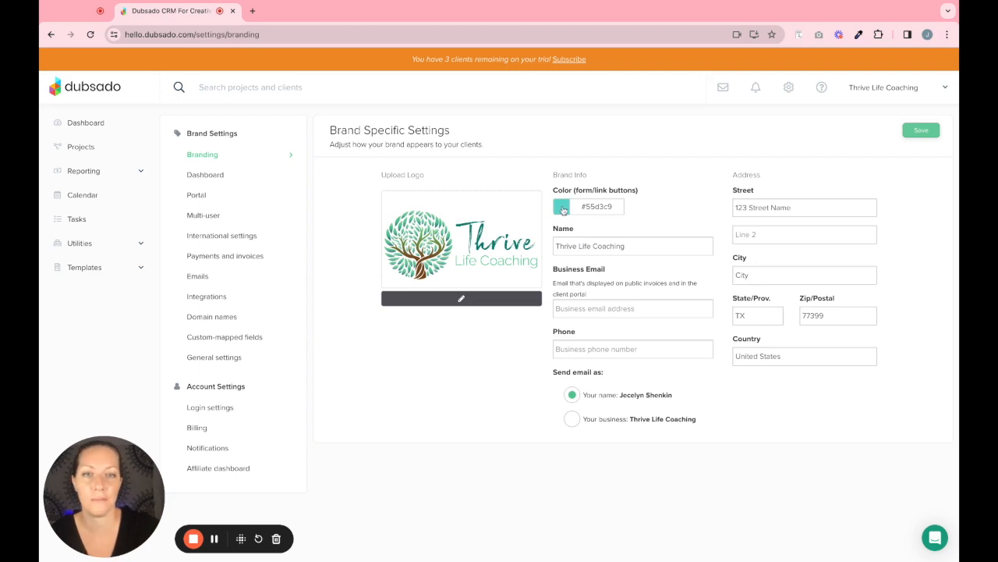
- Sample the dark green from the logo's "Thrive" lettering and set the brand's form and link button color to #057A6C
scroll(470, 240, up, 5)
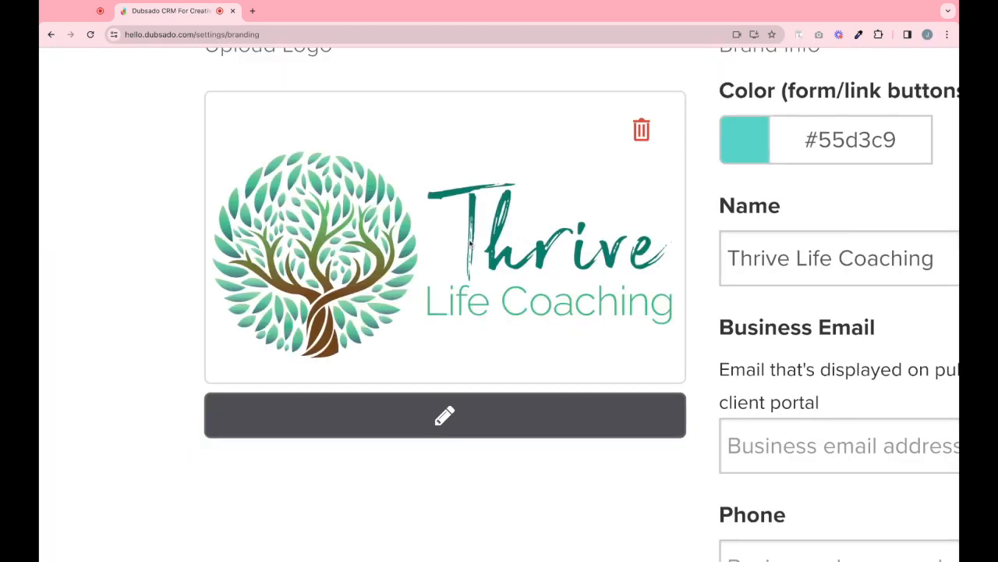
click(839, 34)
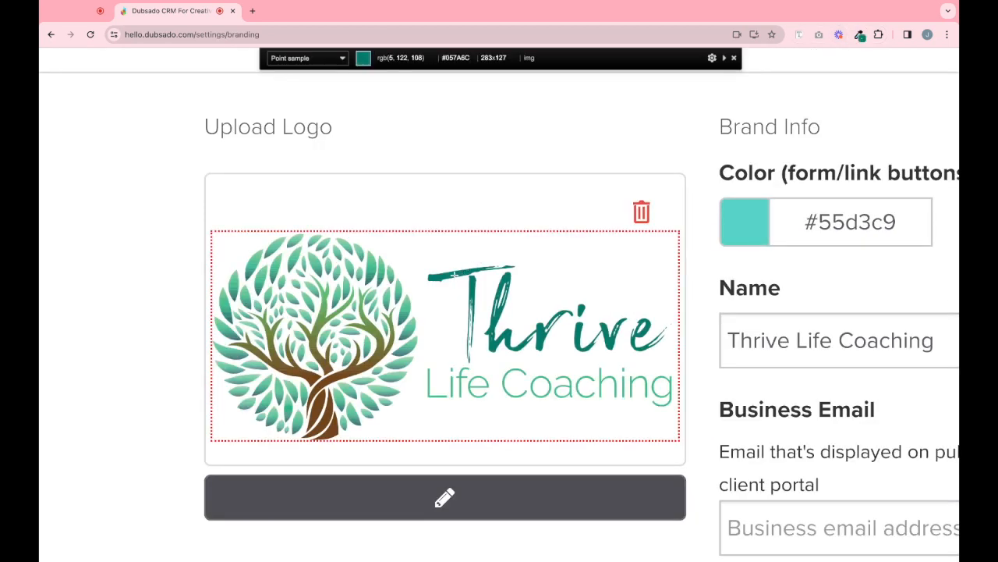
click(454, 274)
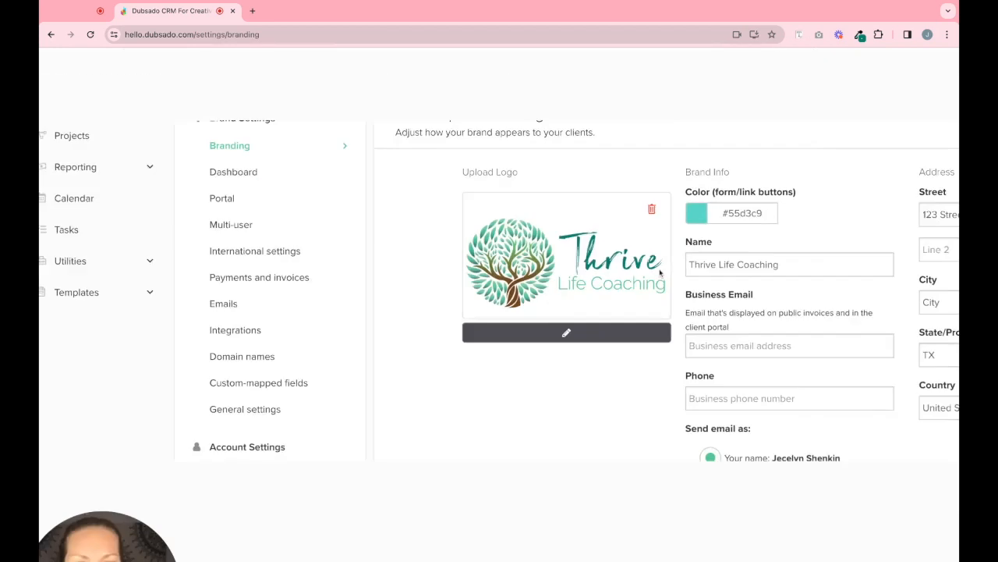
click(590, 206)
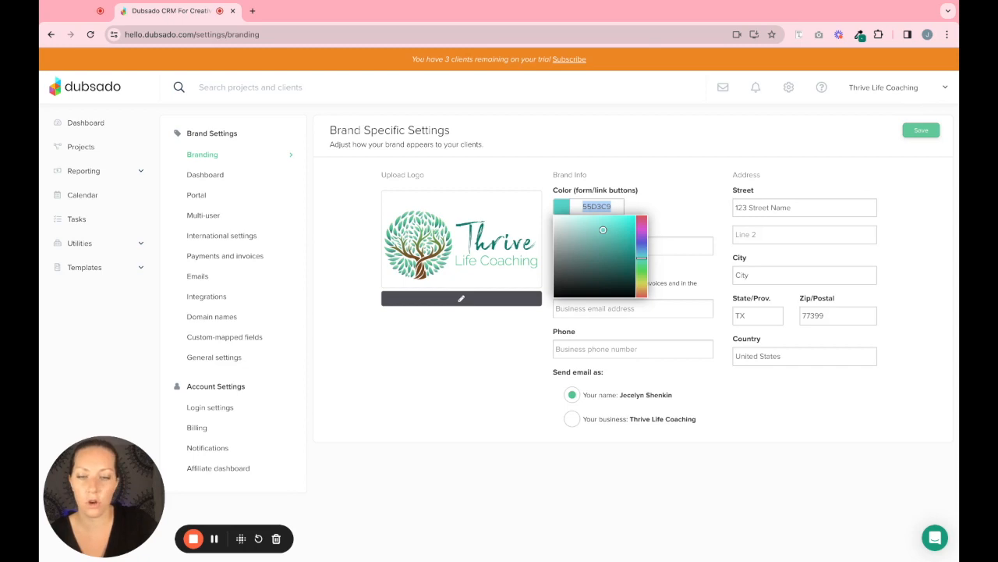
key(ctrl+v)
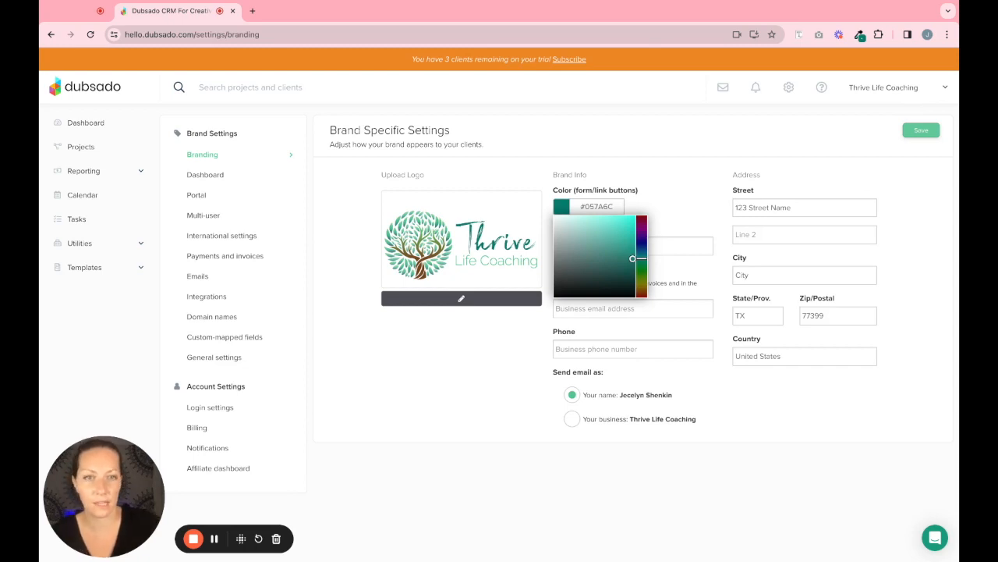
- Fill in the business email and phone number, send email under the business name Thrive Life Coaching, and save the branding settings
click(609, 309)
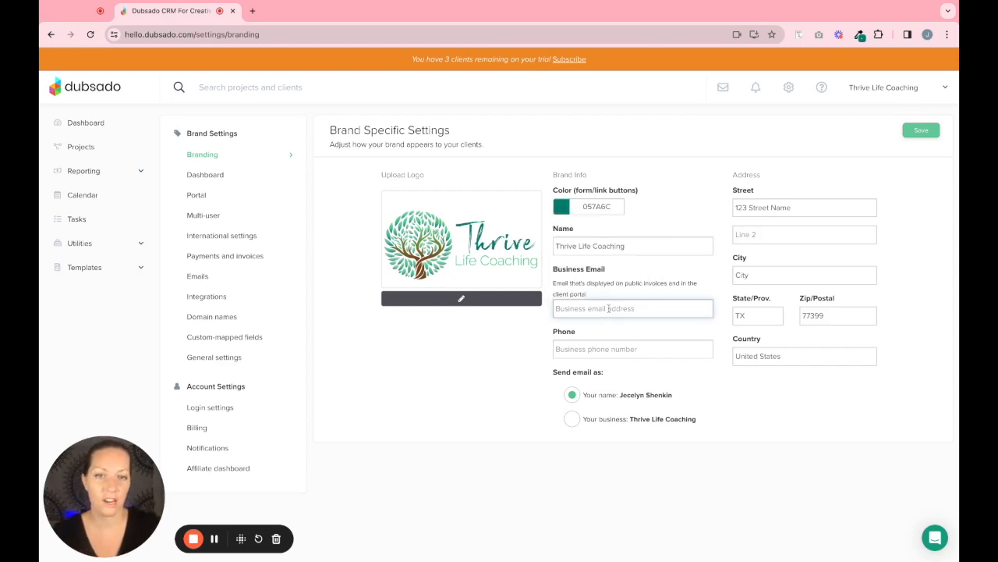
key(ctrl+v)
click(610, 344)
key(ctrl+v)
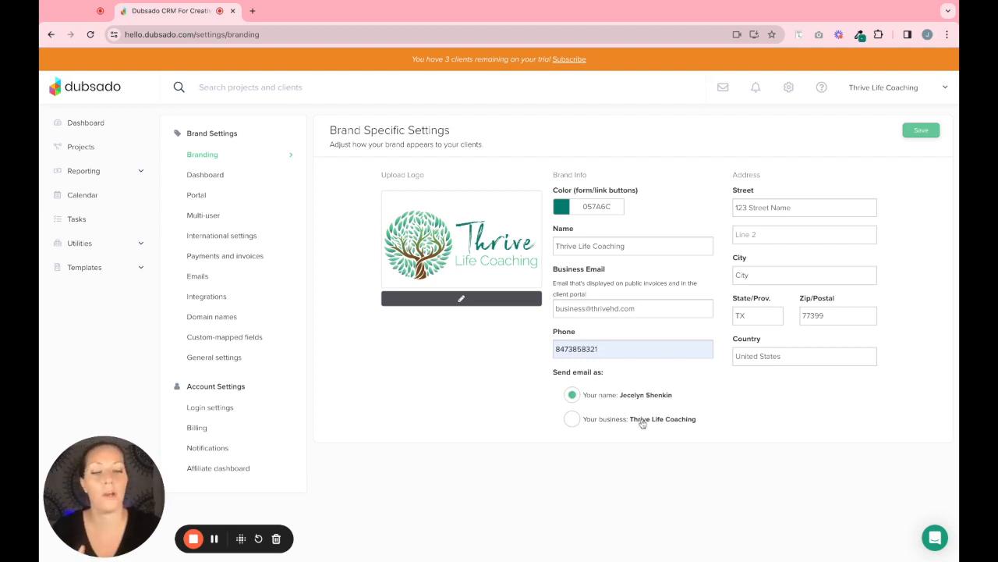
click(574, 421)
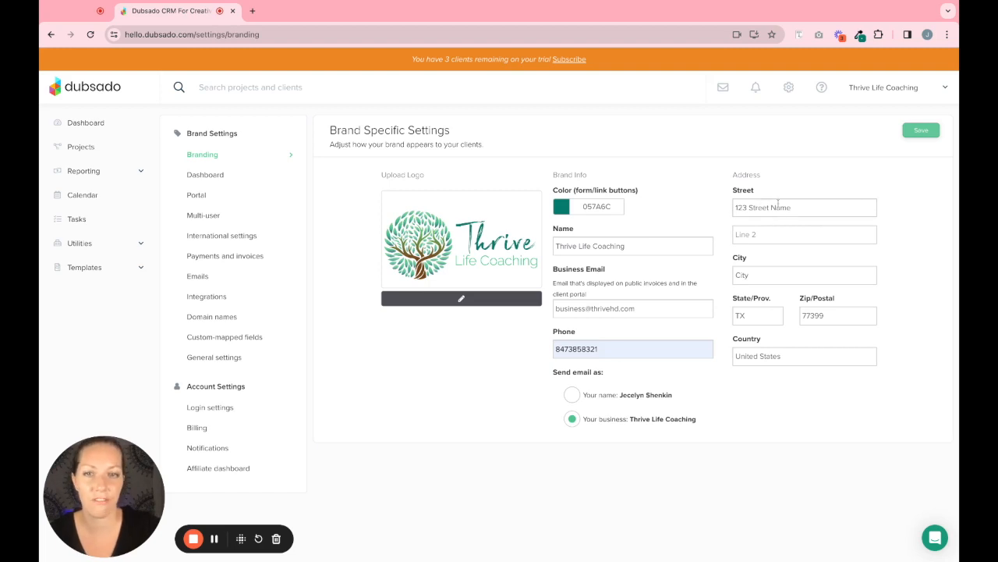
click(908, 133)
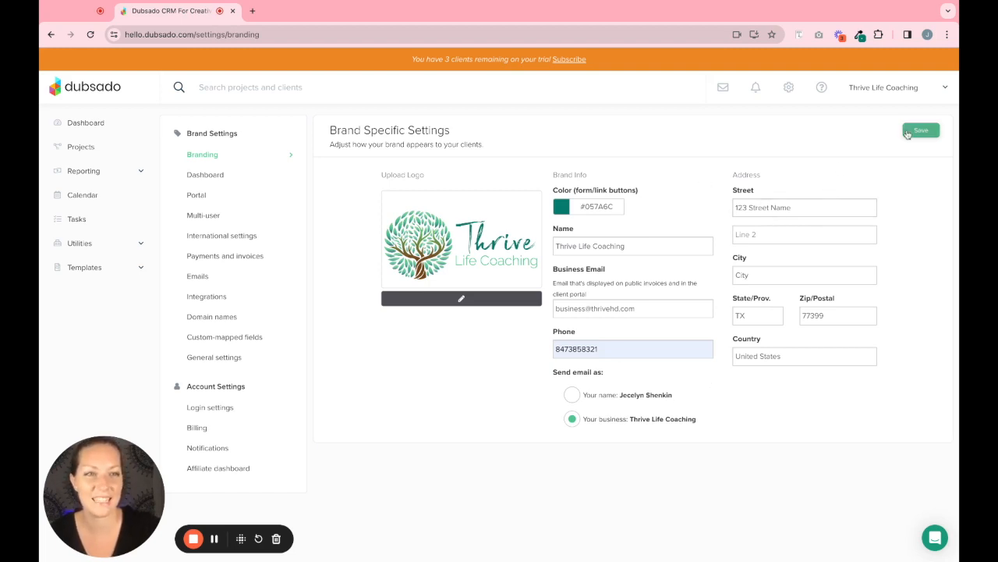
- Review the brand's portal, multi-user and international settings
click(197, 195)
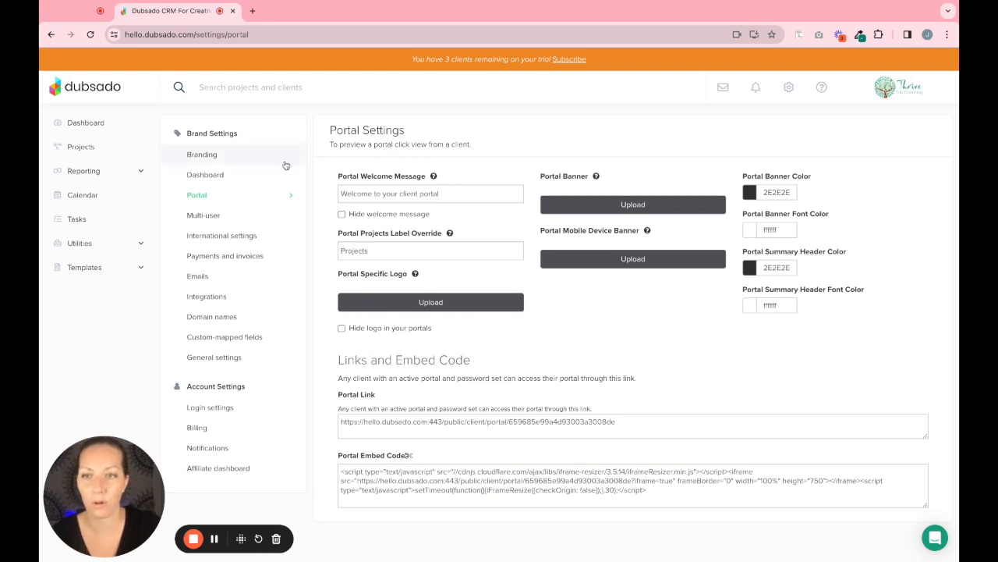
click(212, 216)
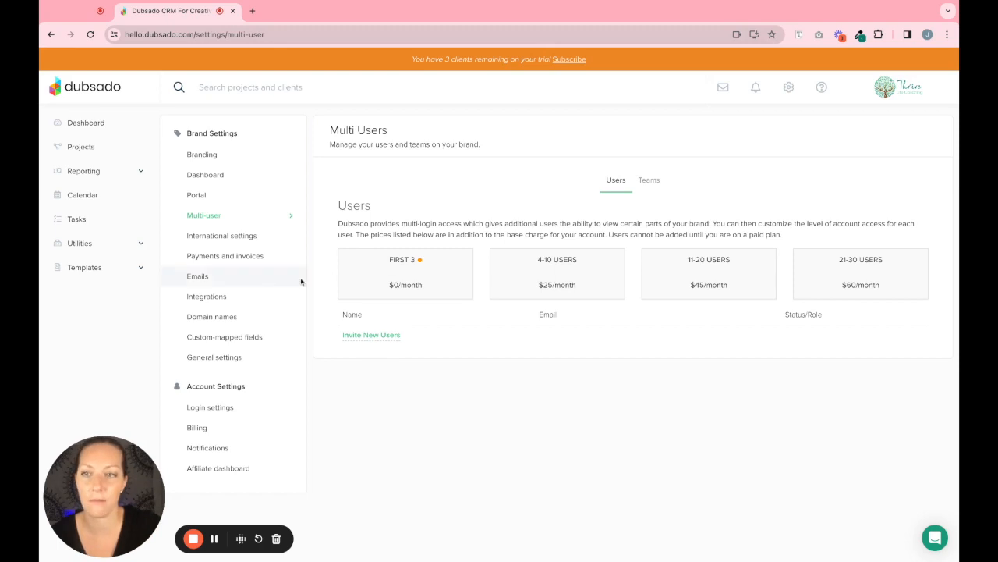
click(251, 242)
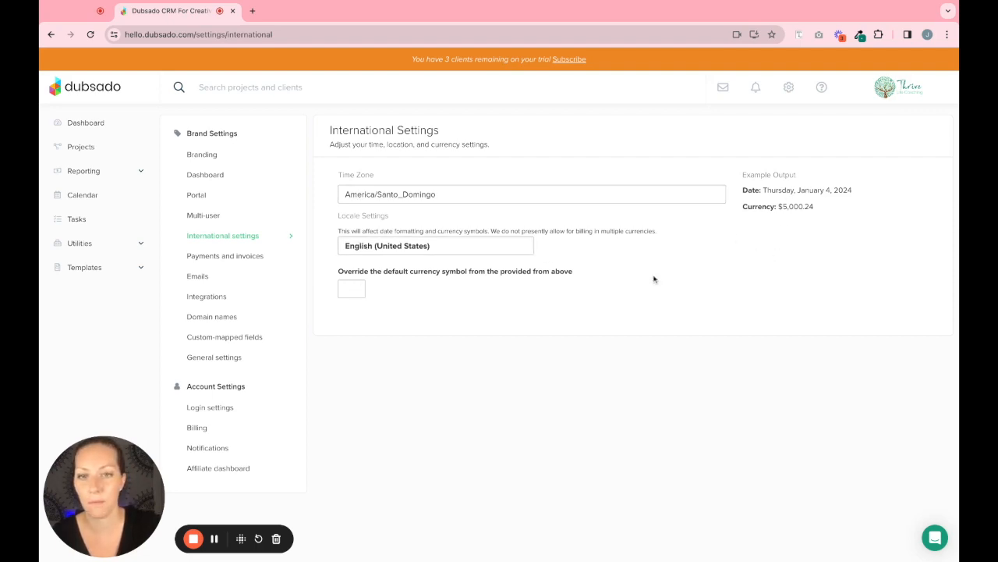
- In the payments and invoices settings, set the payment country to United States and choose its currency
click(242, 265)
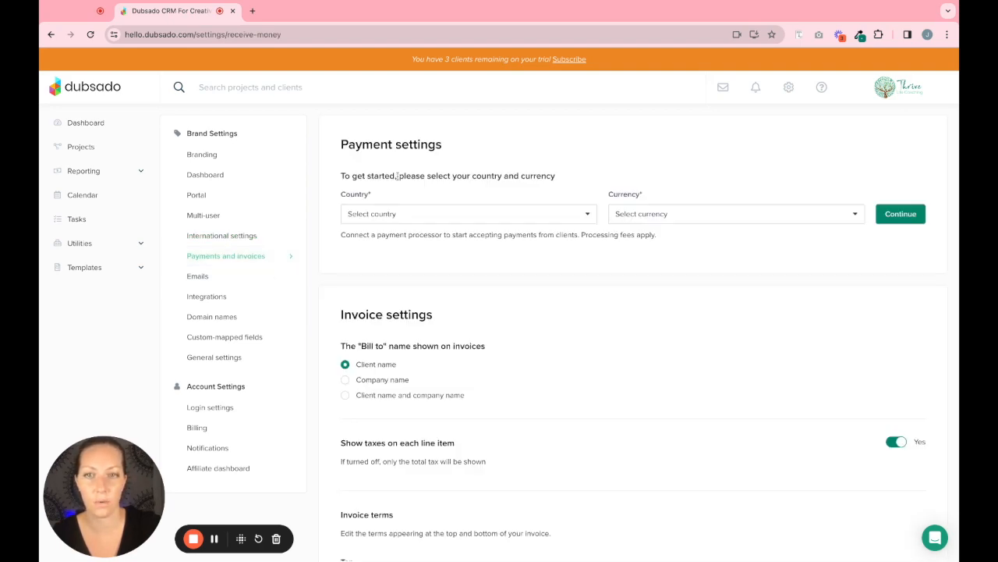
click(384, 218)
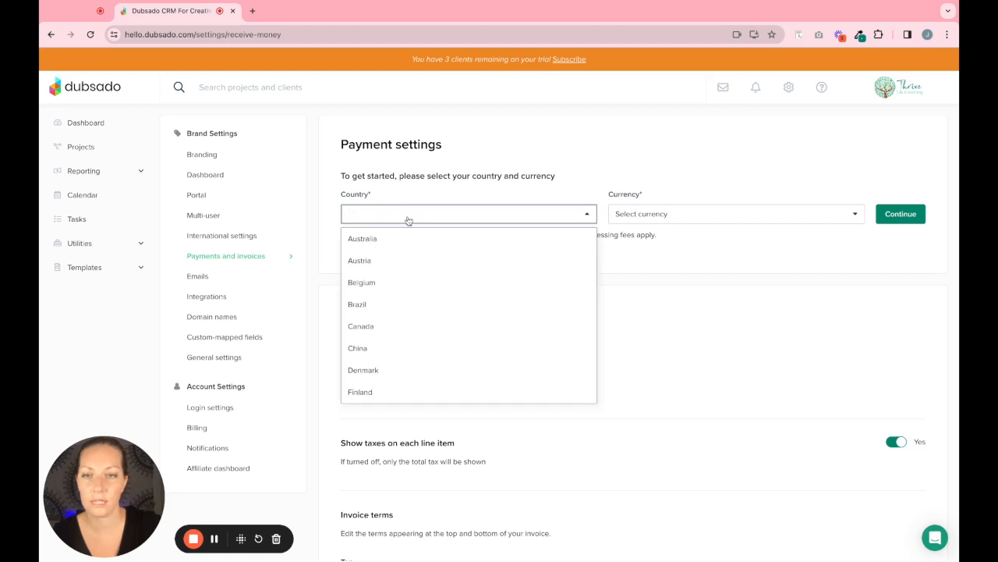
click(662, 219)
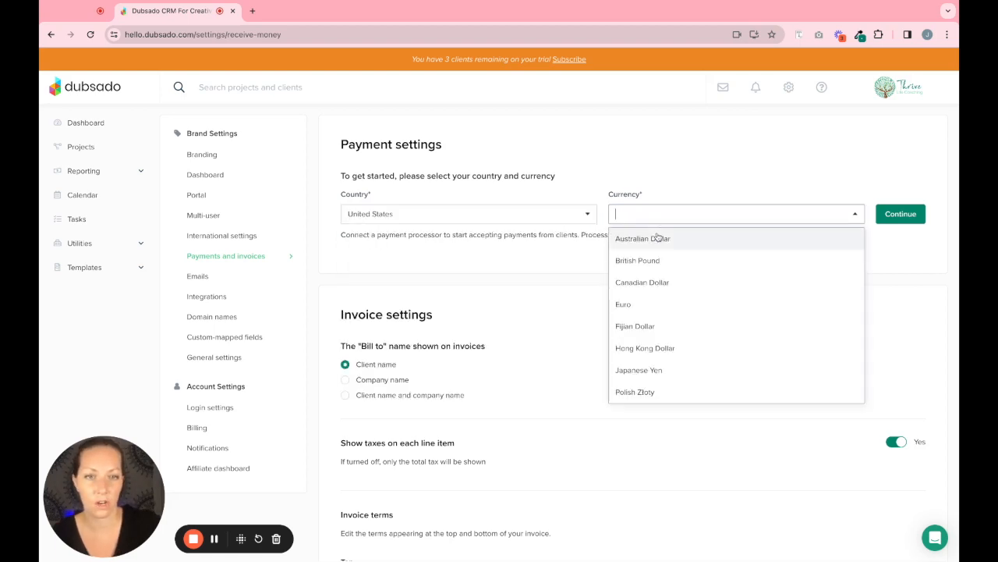
scroll(660, 301, down, 2)
click(655, 343)
- Show the client name and company name as the "Bill to" name on invoices, and review the tax and invoice terms options
scroll(568, 345, down, 2)
scroll(567, 344, down, 2)
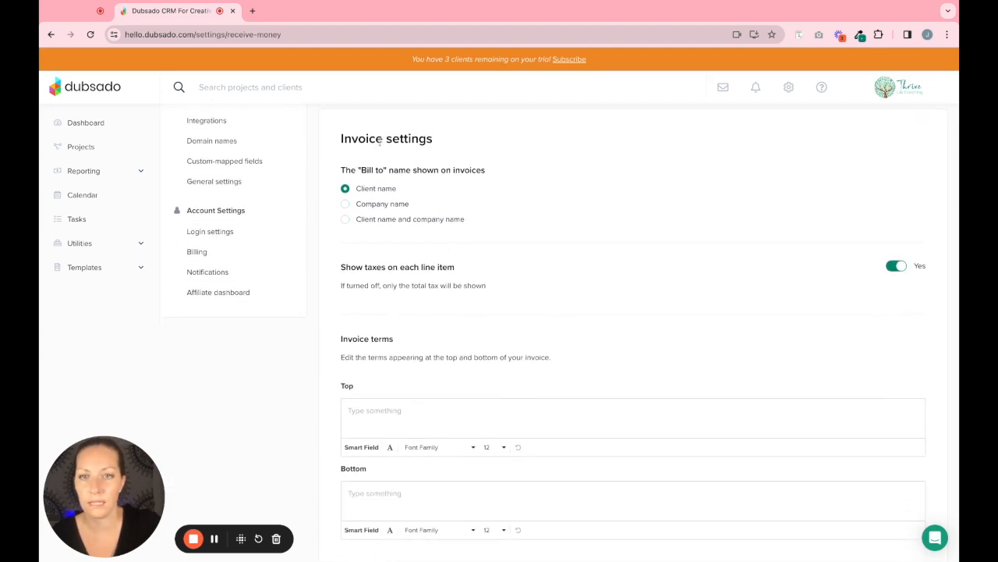
click(346, 220)
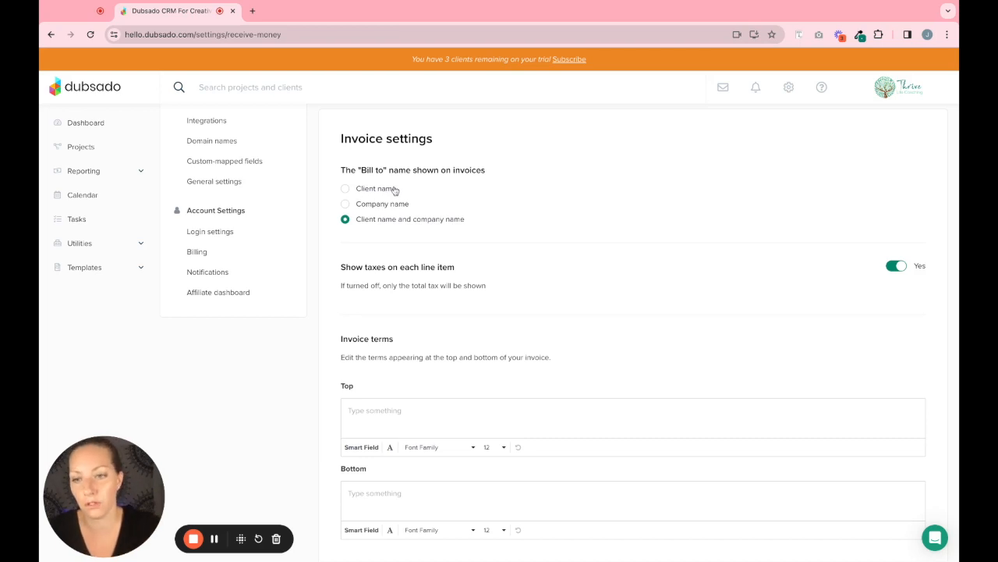
scroll(490, 252, down, 1)
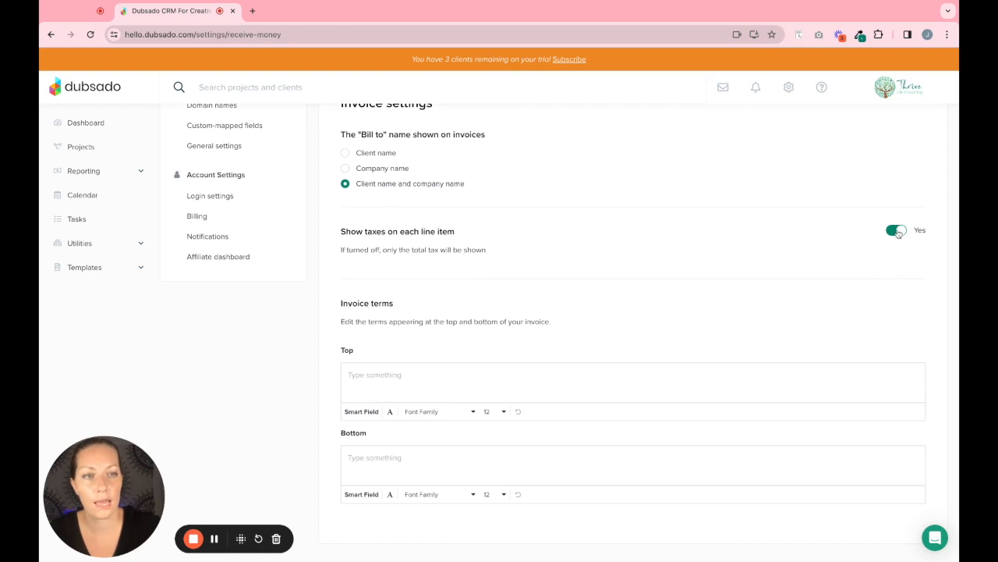
scroll(421, 283, down, 1)
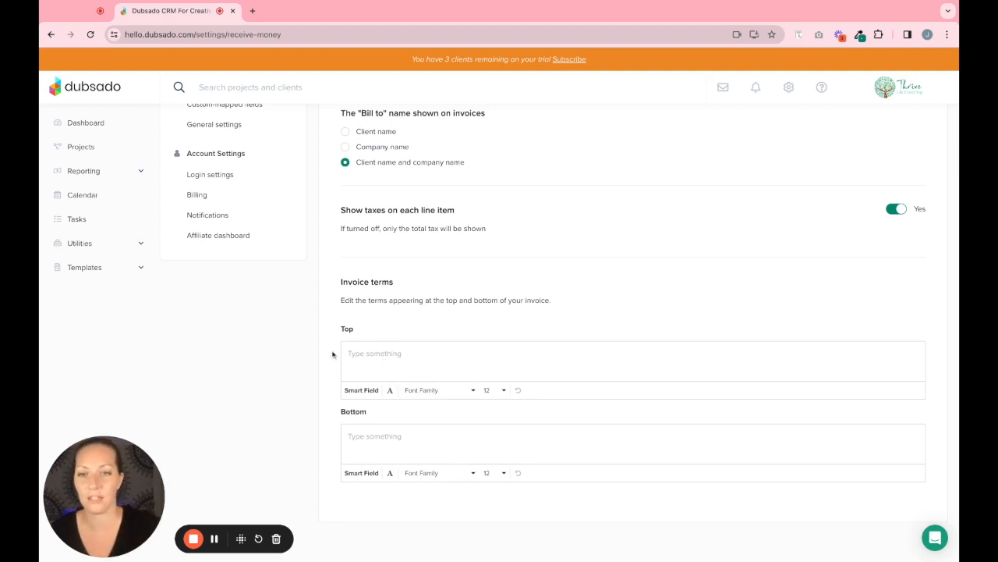
scroll(443, 359, up, 3)
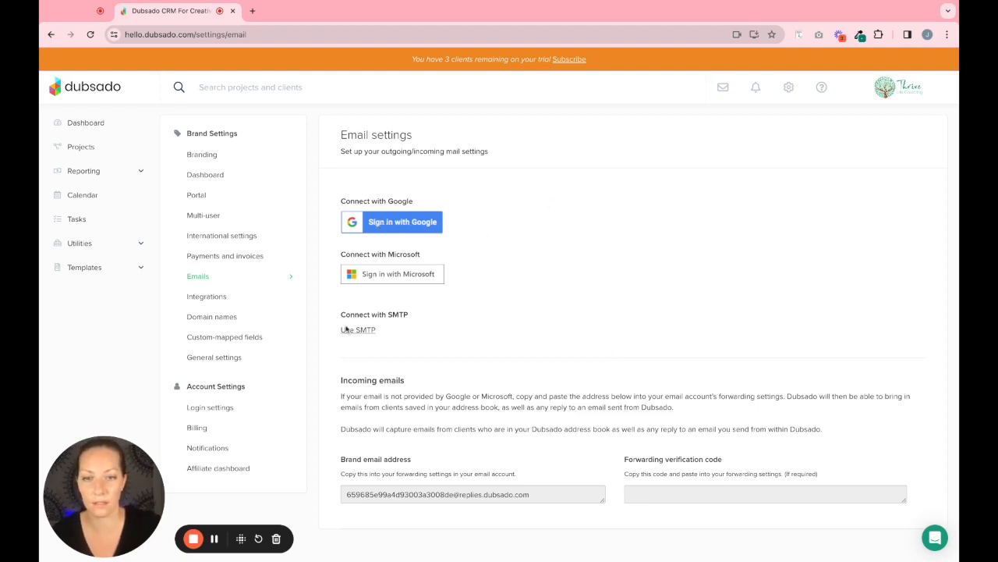
- Connect the business Google account in the email settings, allowing Dubsado to view and send its email
scroll(372, 398, down, 1)
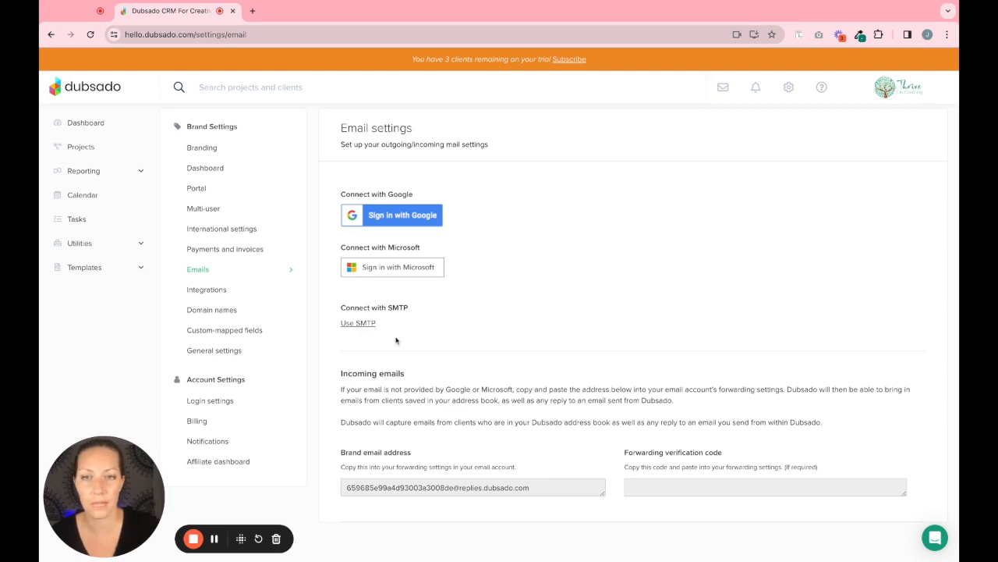
click(425, 218)
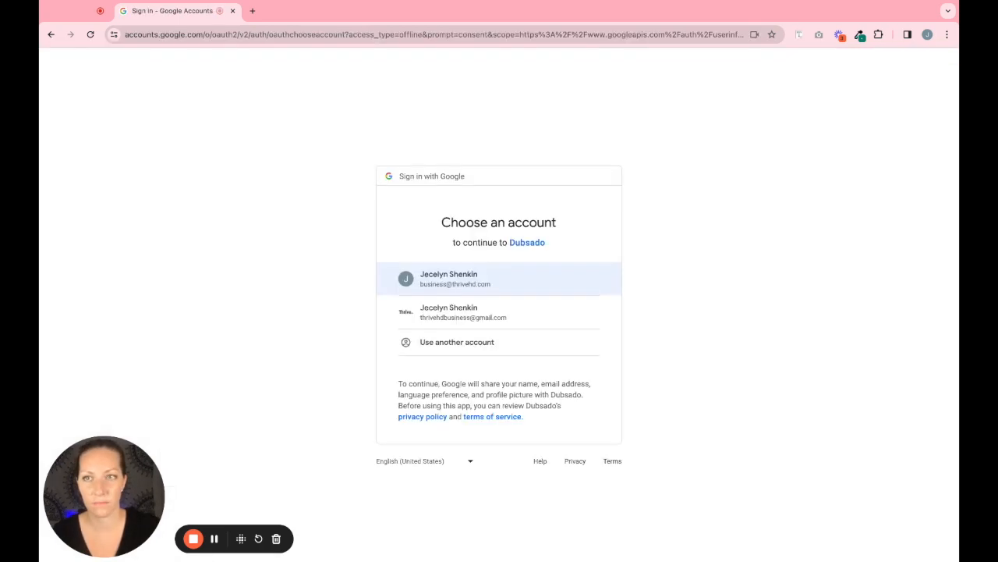
click(424, 284)
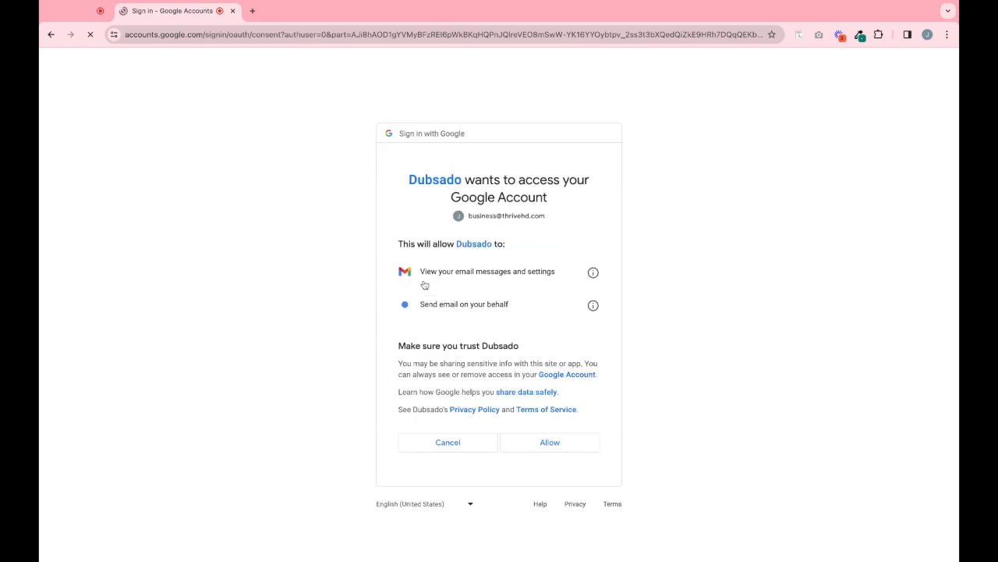
click(544, 443)
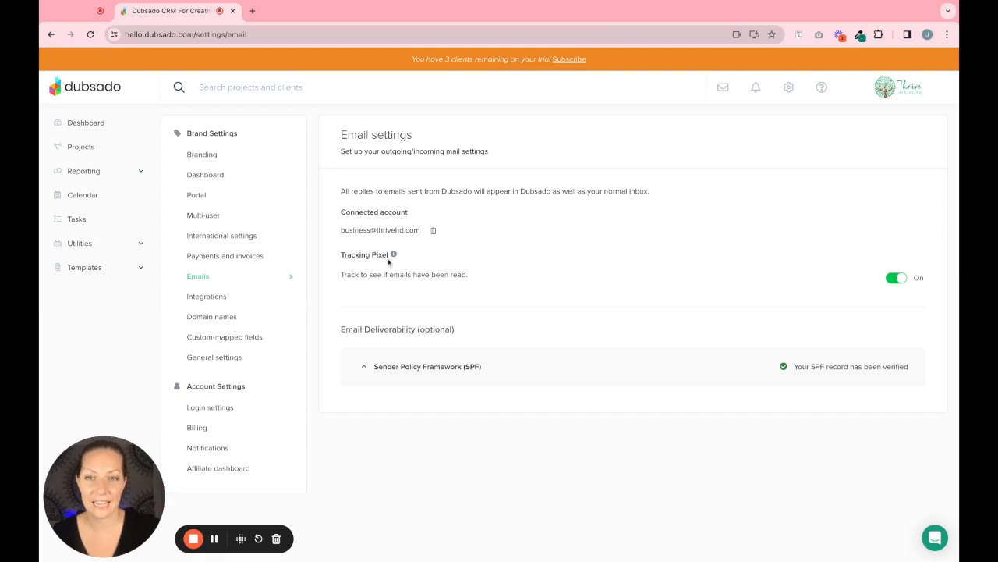
mouse_move(394, 256)
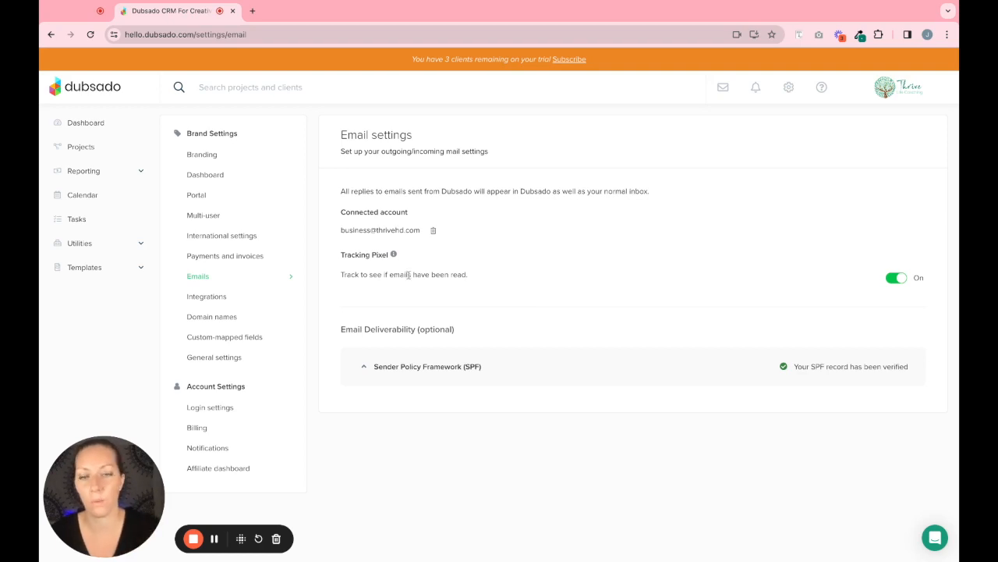
- Review the integrations, domain names and custom-mapped fields settings
click(207, 296)
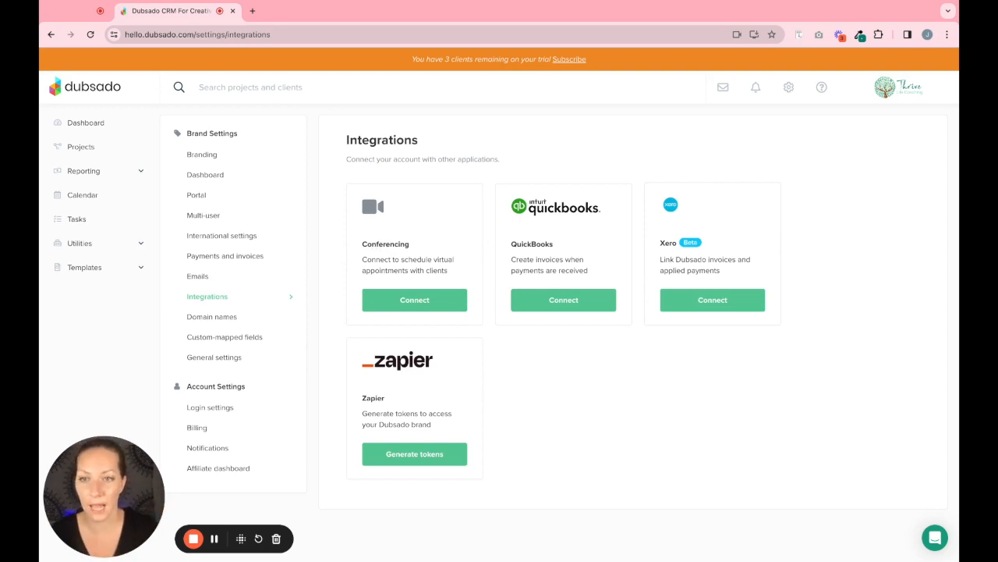
click(223, 317)
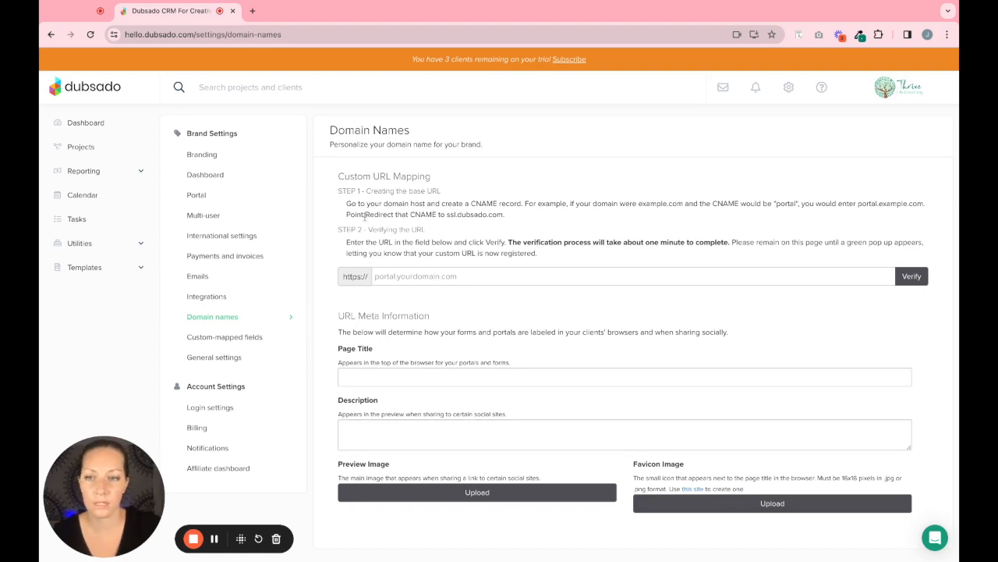
click(241, 339)
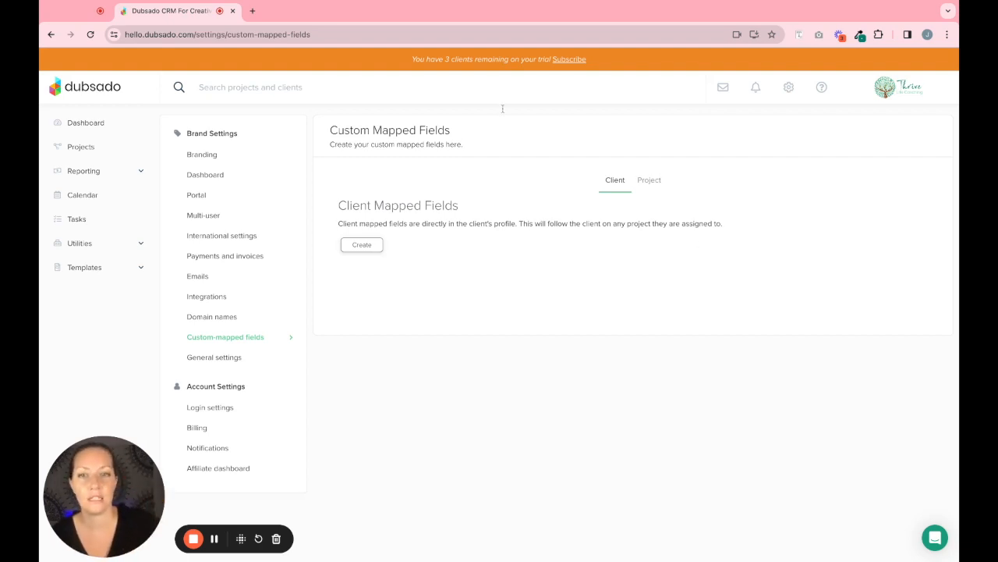
- Turn on Date Conflicts checking in the general settings
click(242, 357)
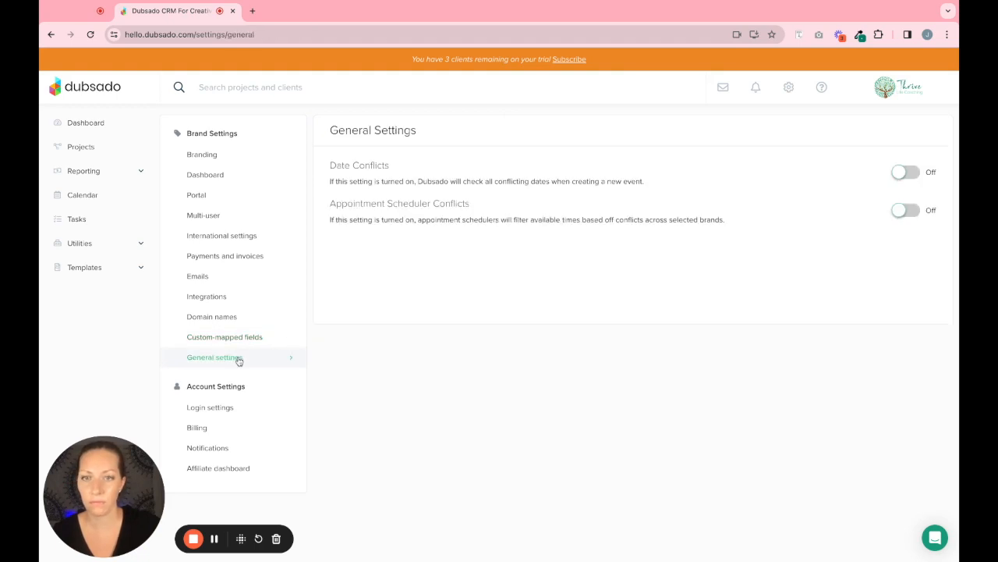
drag(331, 165, 390, 165)
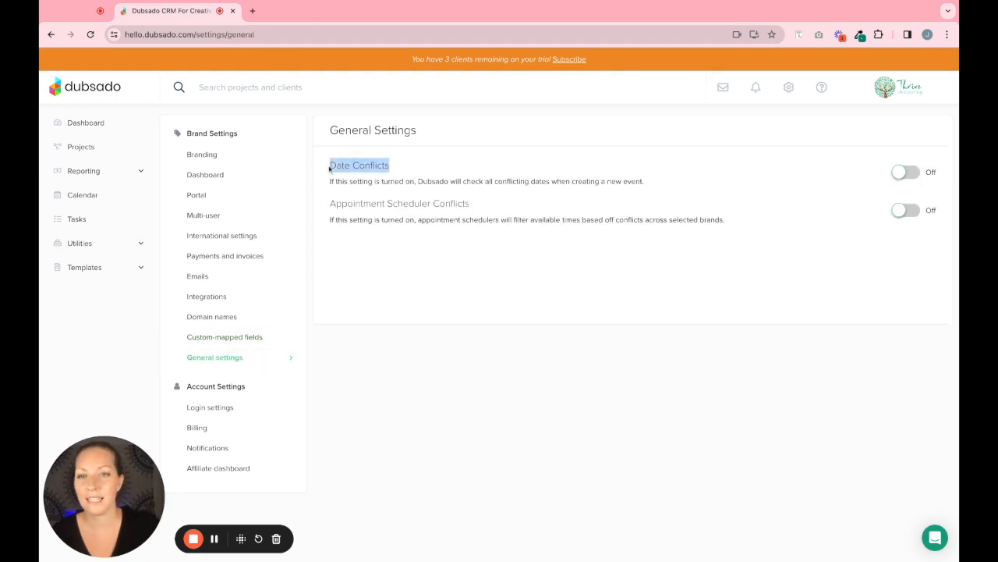
click(386, 165)
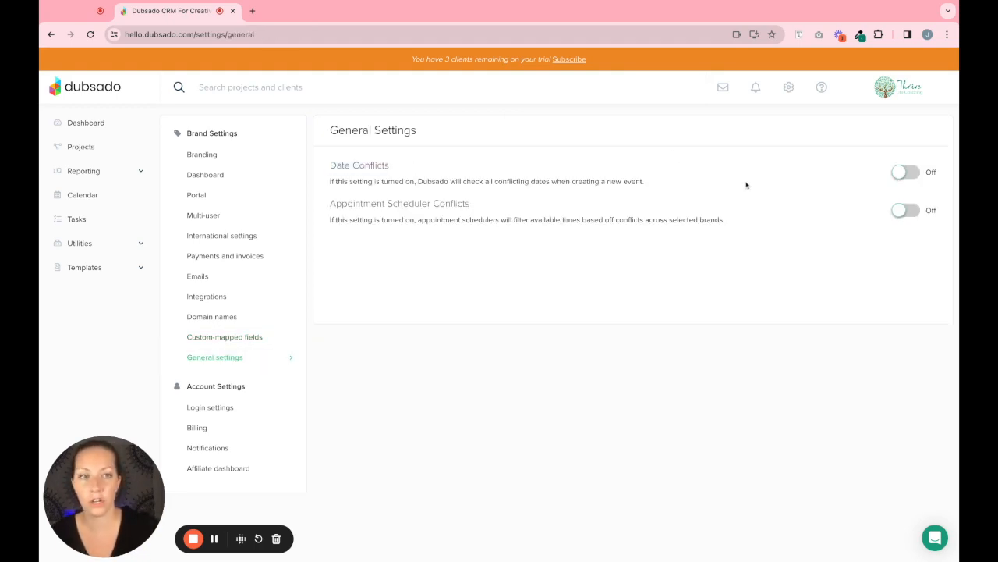
click(903, 176)
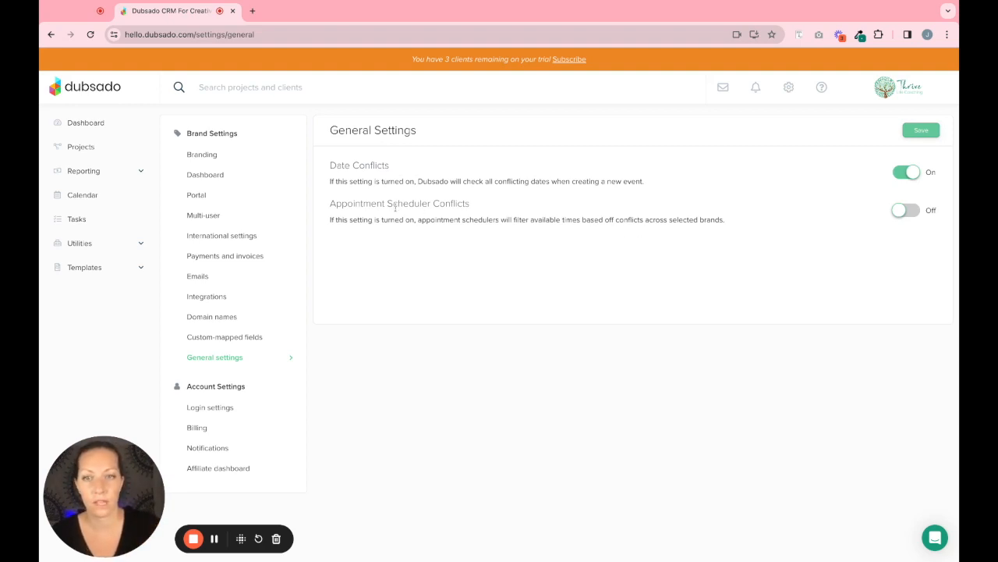
- Turn on Appointment Scheduler Conflicts to check its brand options, and switch it off again
triple_click(333, 203)
click(331, 204)
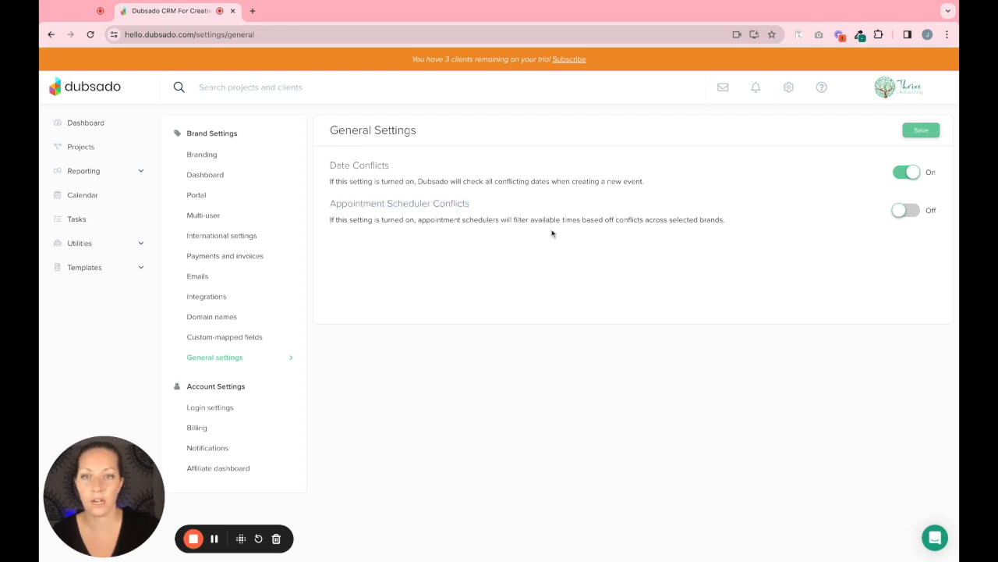
click(906, 212)
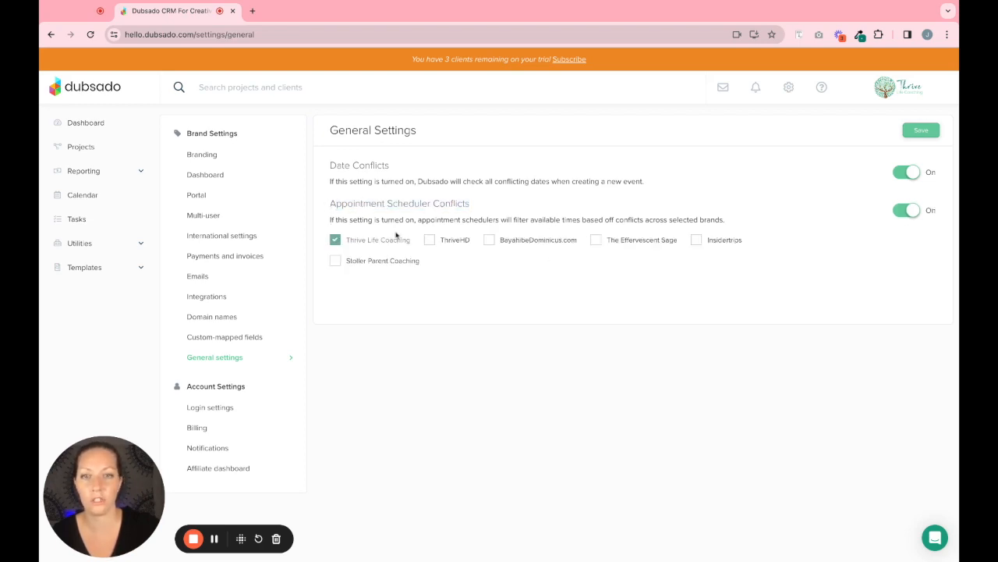
click(907, 211)
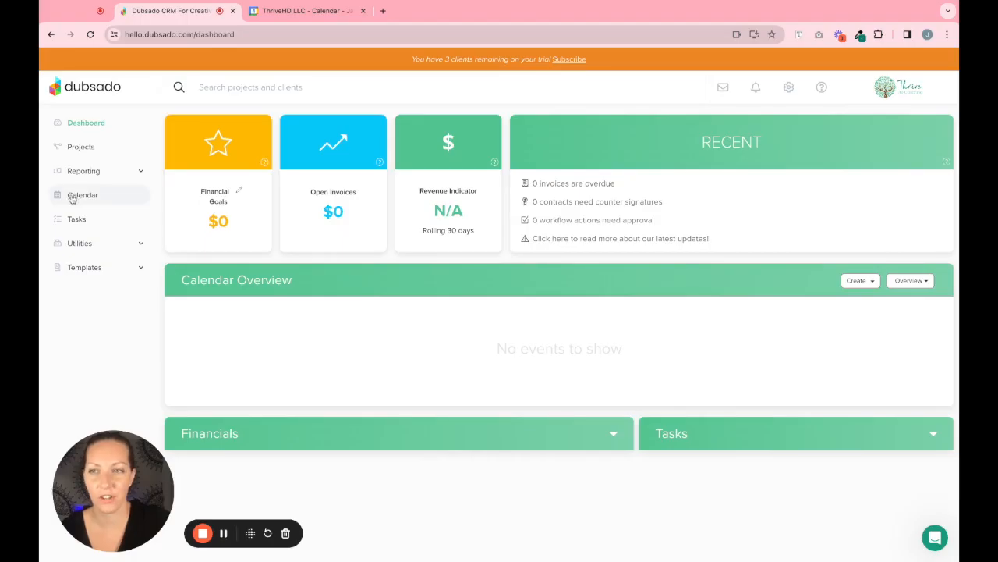
- Sync the calendar with the business Google account through Cronofy, agreeing to its terms and allowing access to Google Calendar
click(79, 198)
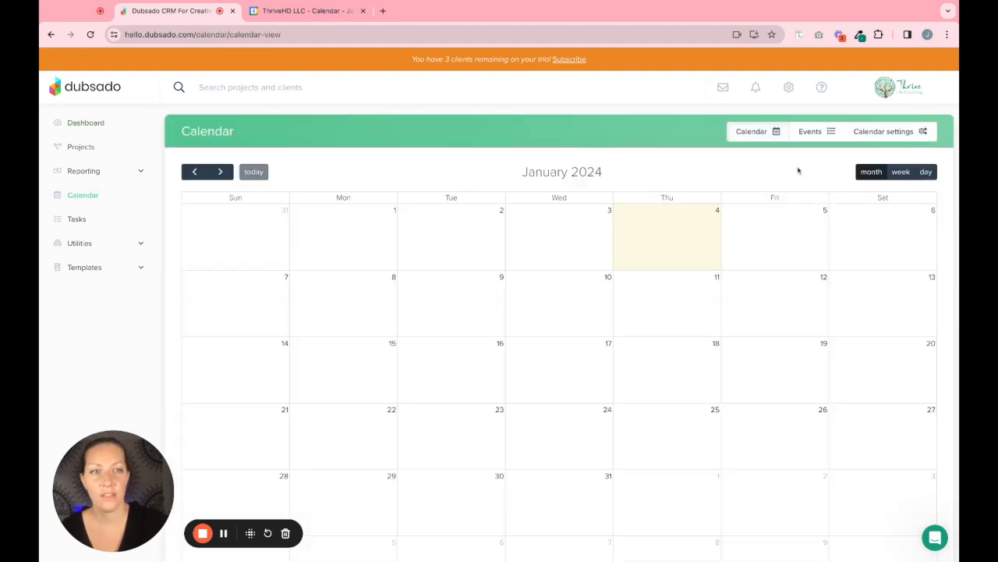
click(893, 134)
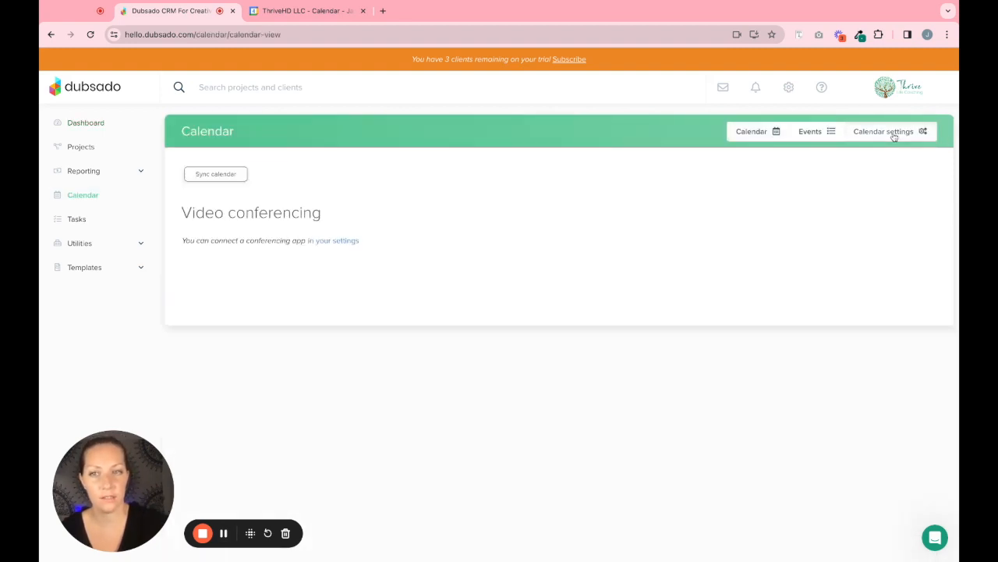
click(225, 175)
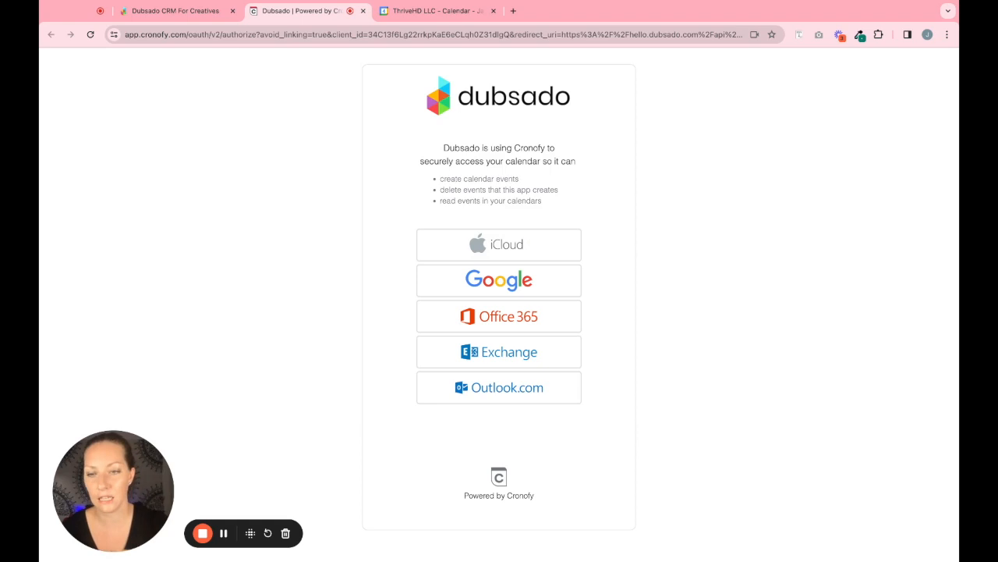
click(497, 290)
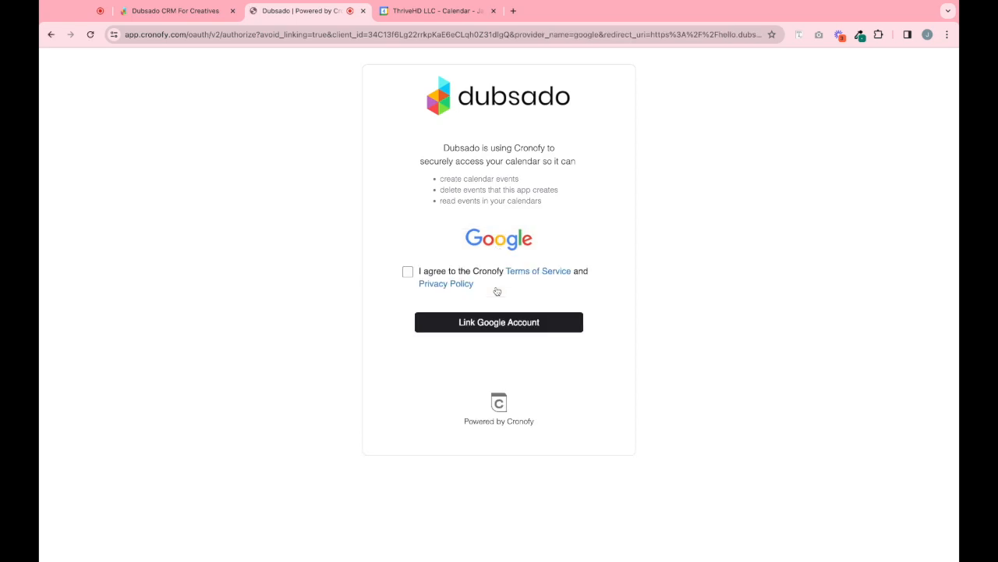
click(408, 272)
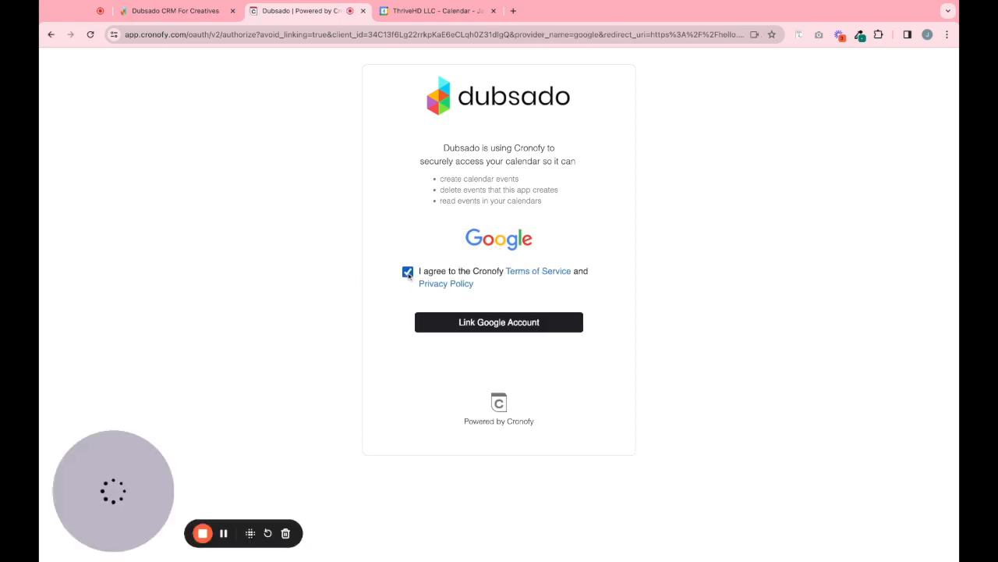
click(500, 325)
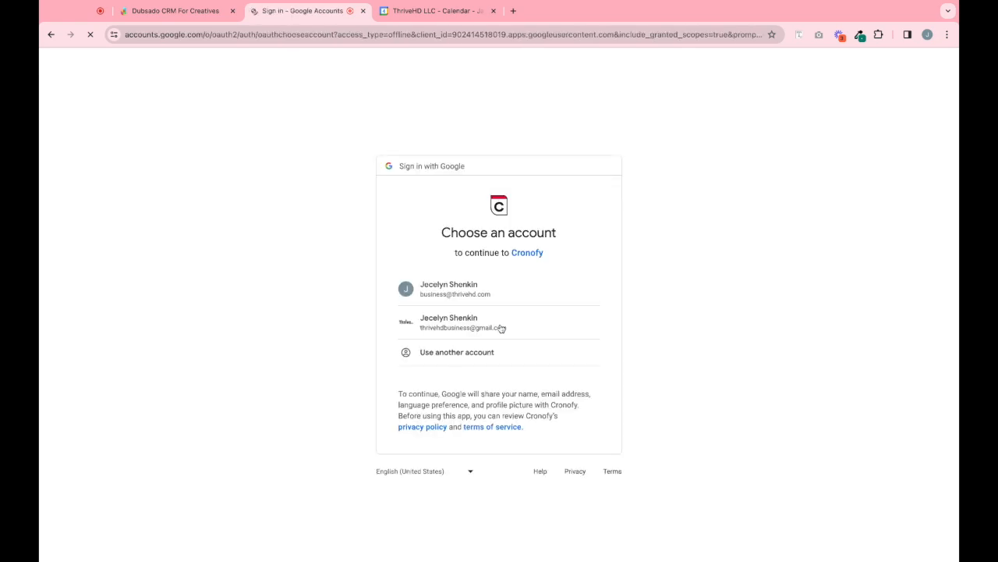
click(449, 294)
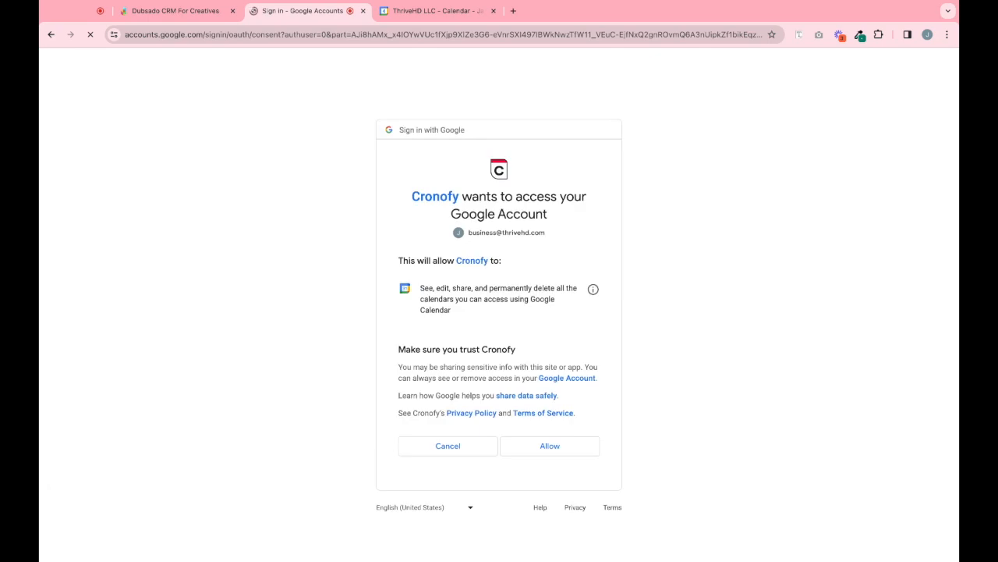
click(563, 452)
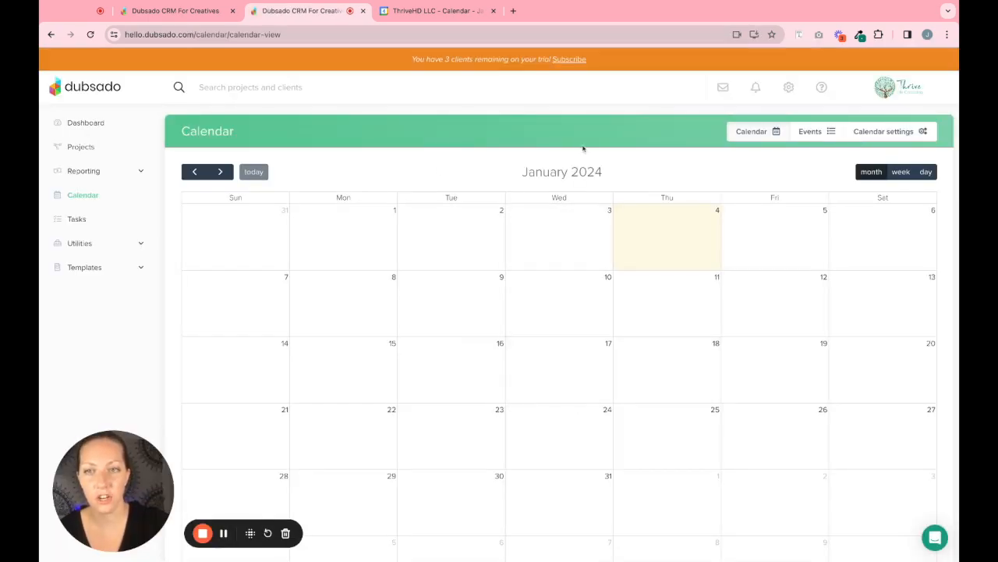
- Link Sample Calendar with both event import and export enabled, and compare the synced events with those in Google Calendar
click(882, 134)
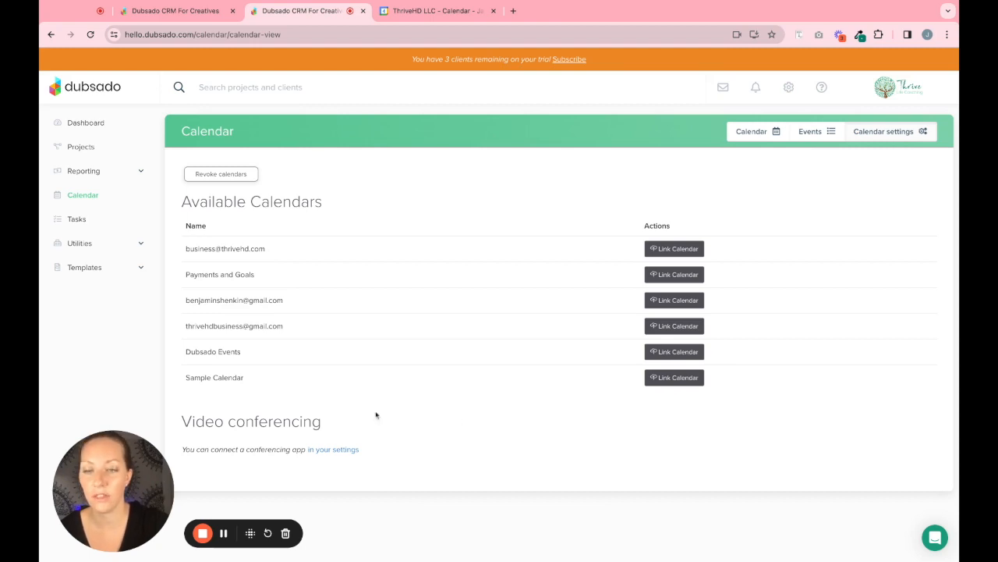
click(673, 377)
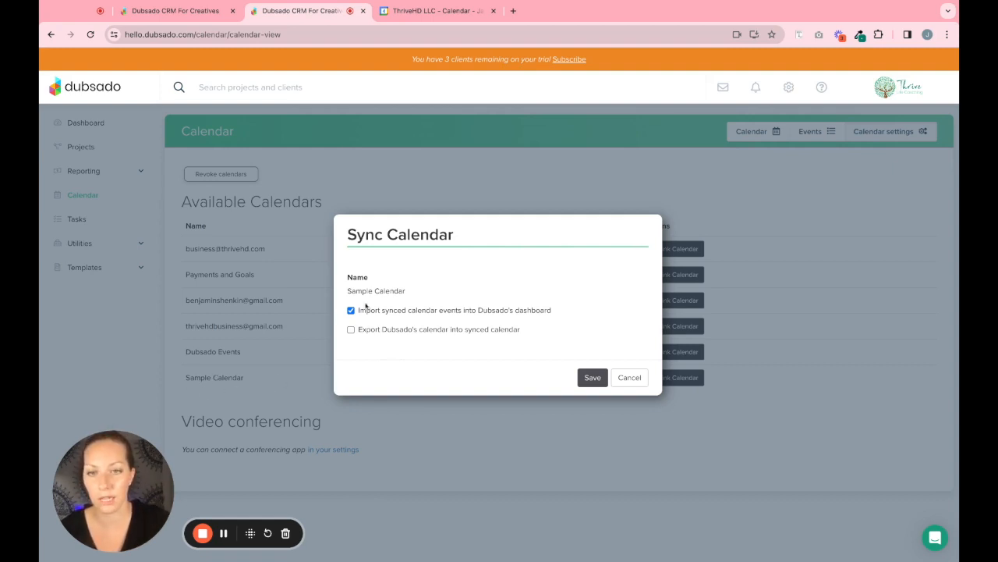
click(351, 330)
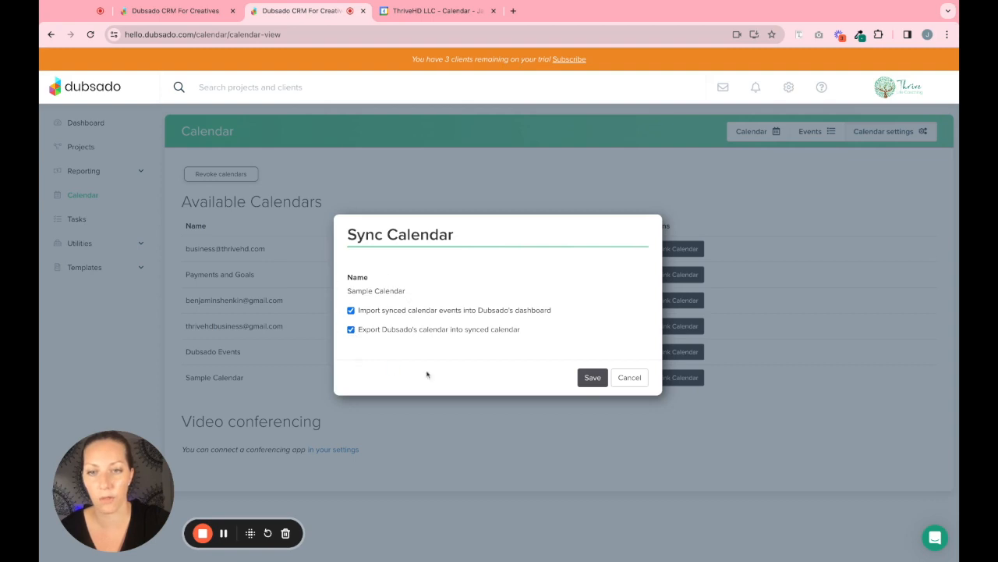
click(592, 379)
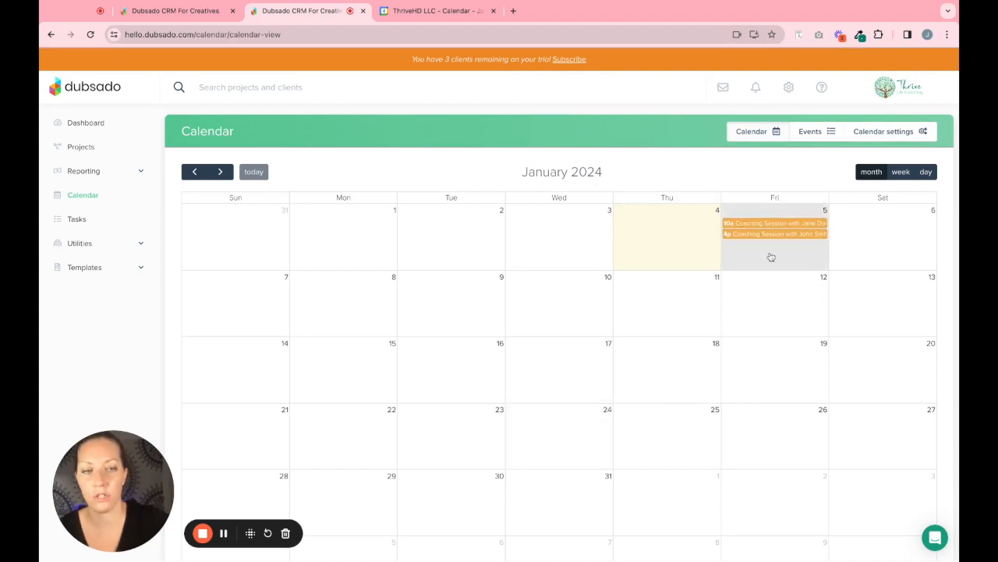
click(440, 12)
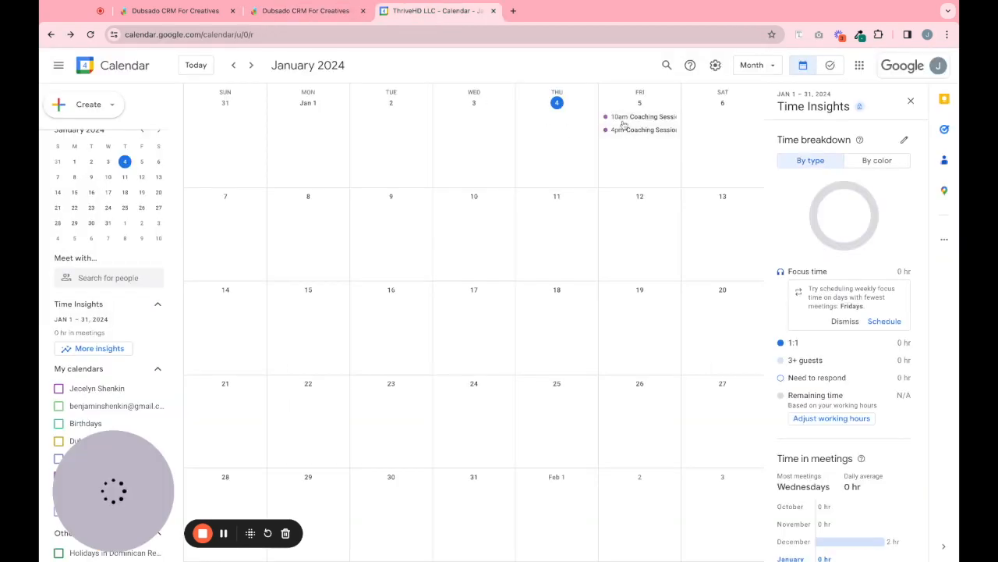
click(328, 14)
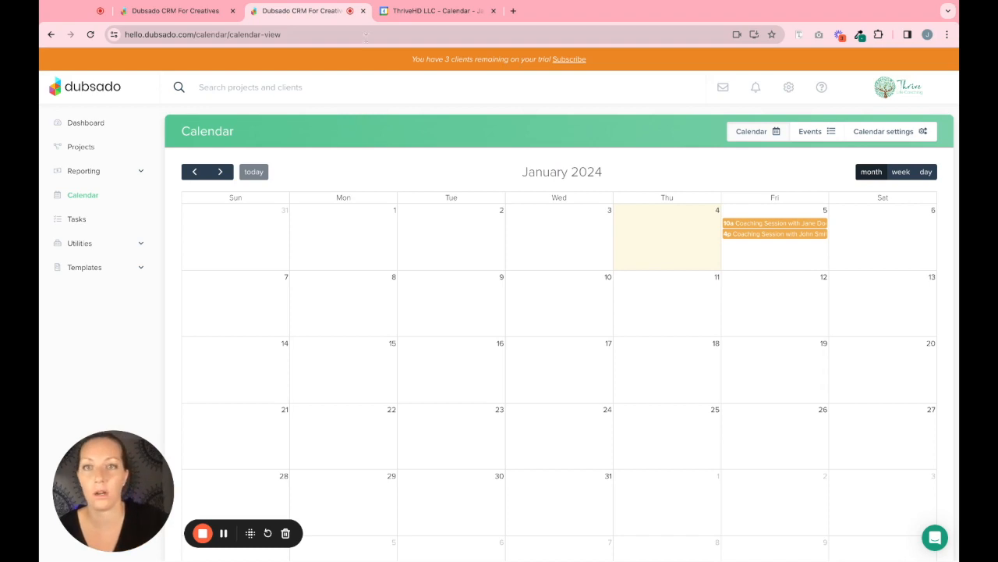
- In Google Calendar, draft an all-day event titled "Out of office" on Friday, January 5, and set its availability to Busy
click(424, 14)
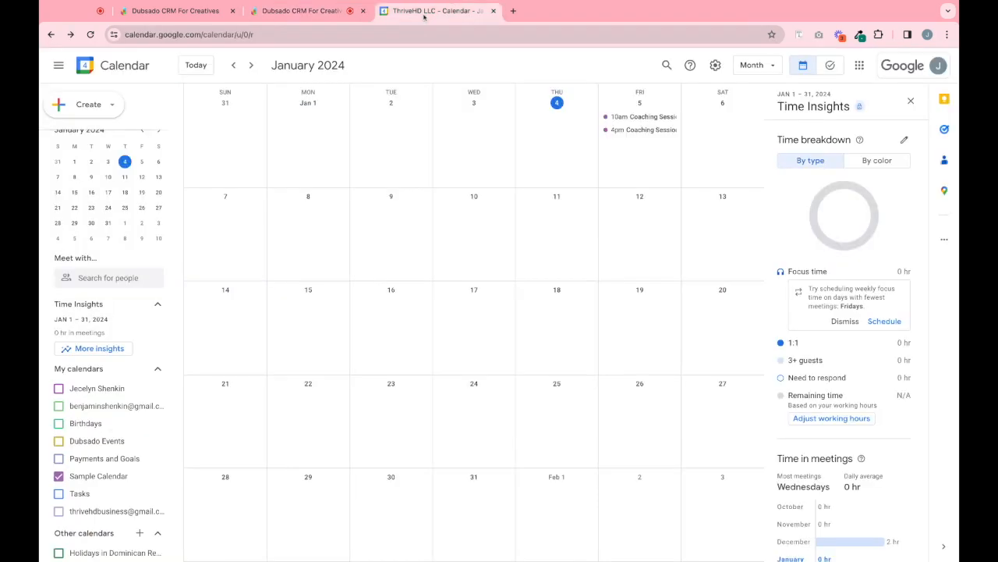
click(639, 171)
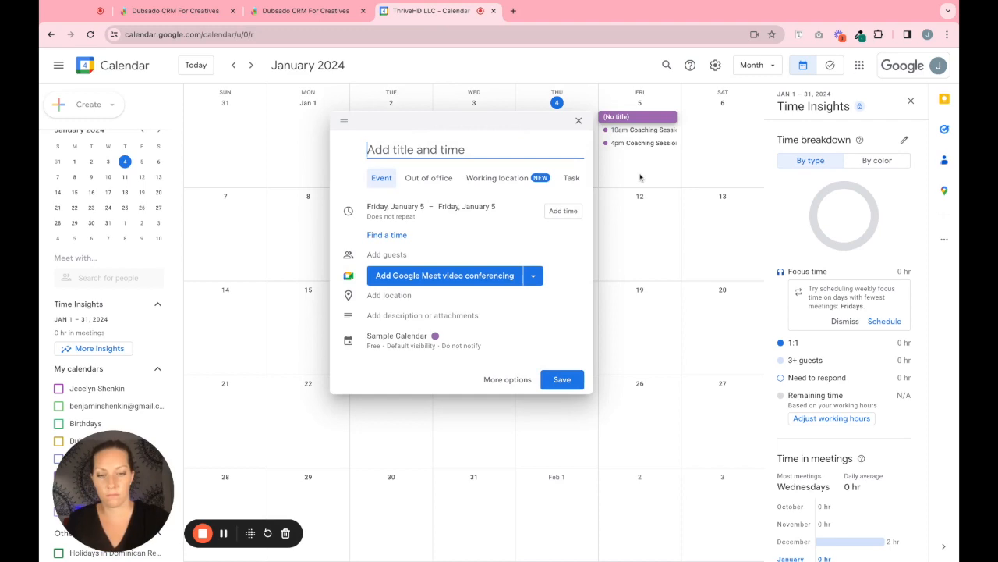
text(Out of office)
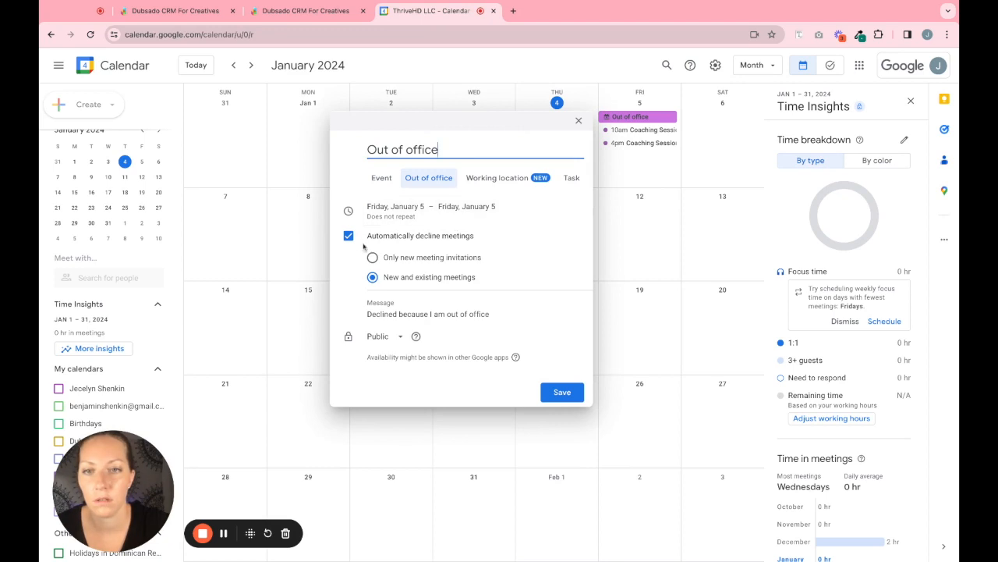
click(379, 179)
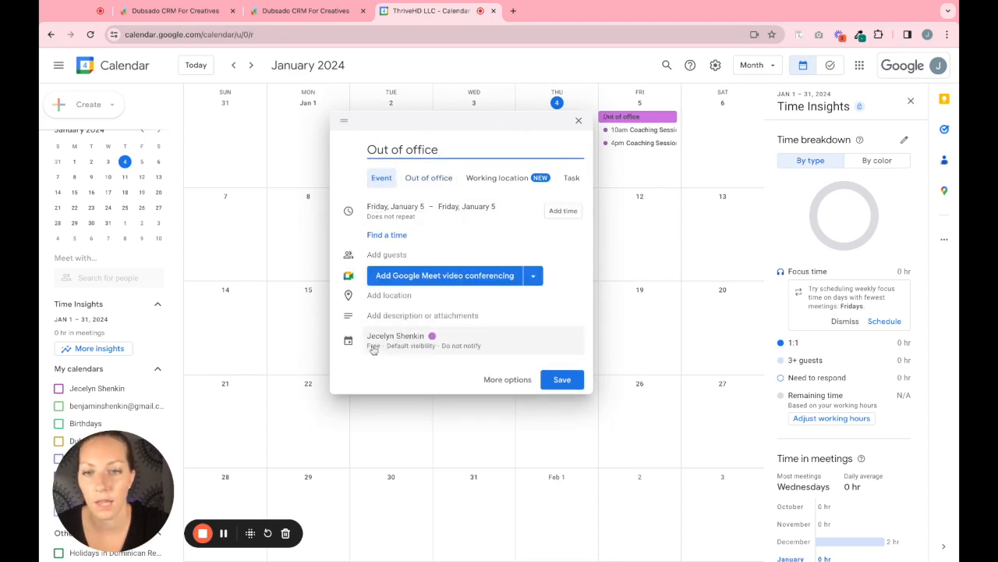
click(374, 350)
click(375, 363)
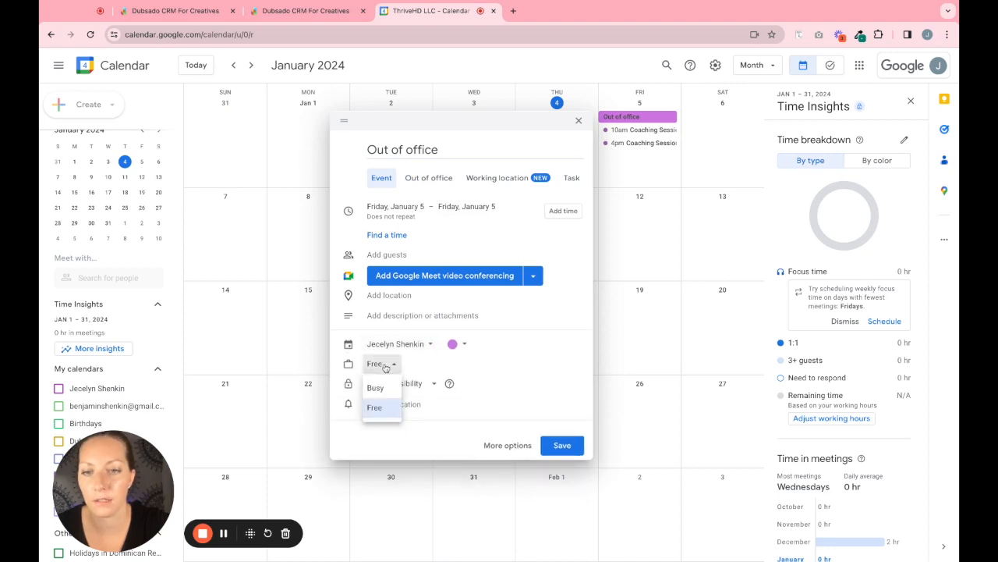
click(376, 387)
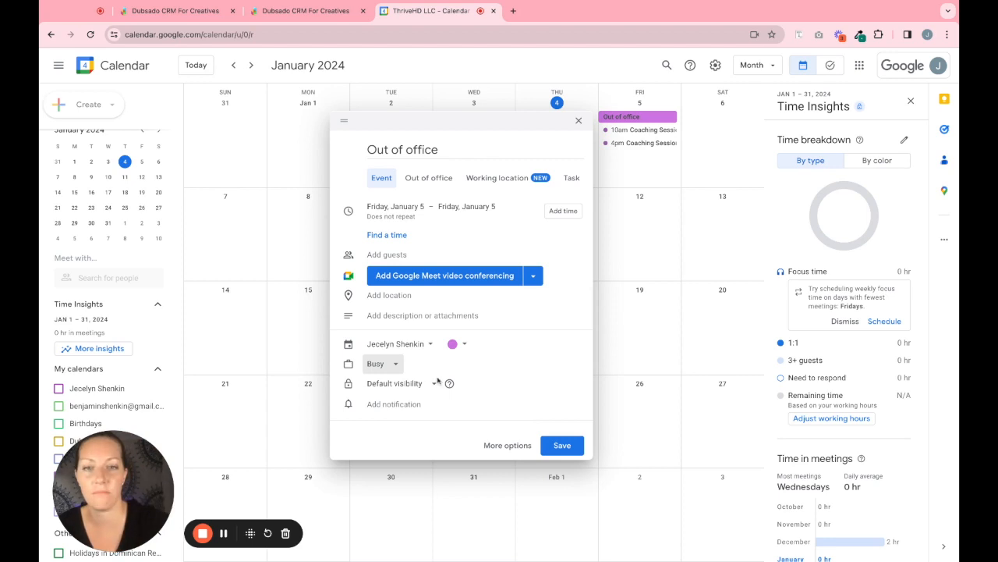
- Return to Dubsado and switch the dashboard's calendar overview to the weekly view
key(ctrl+shift+Tab)
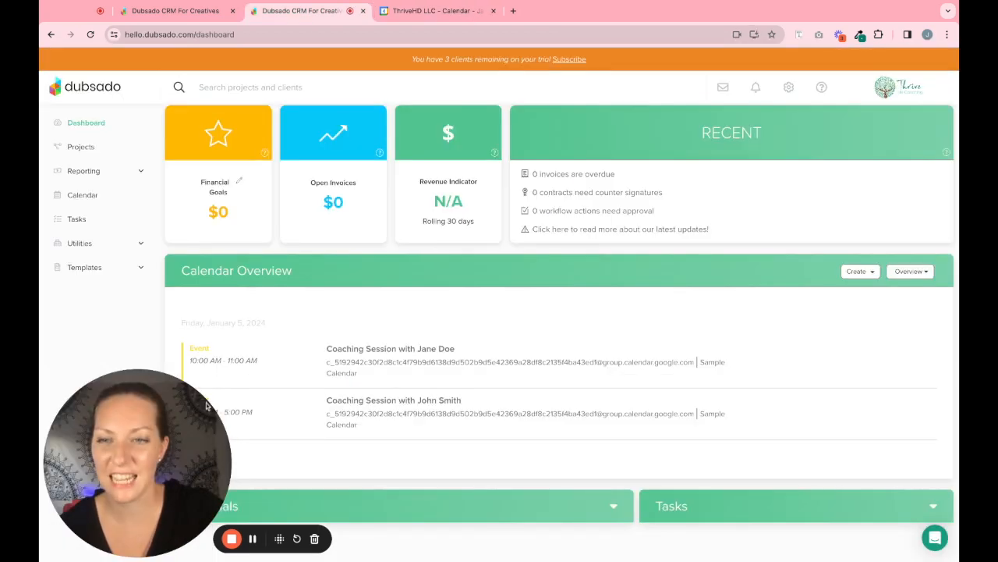
click(923, 274)
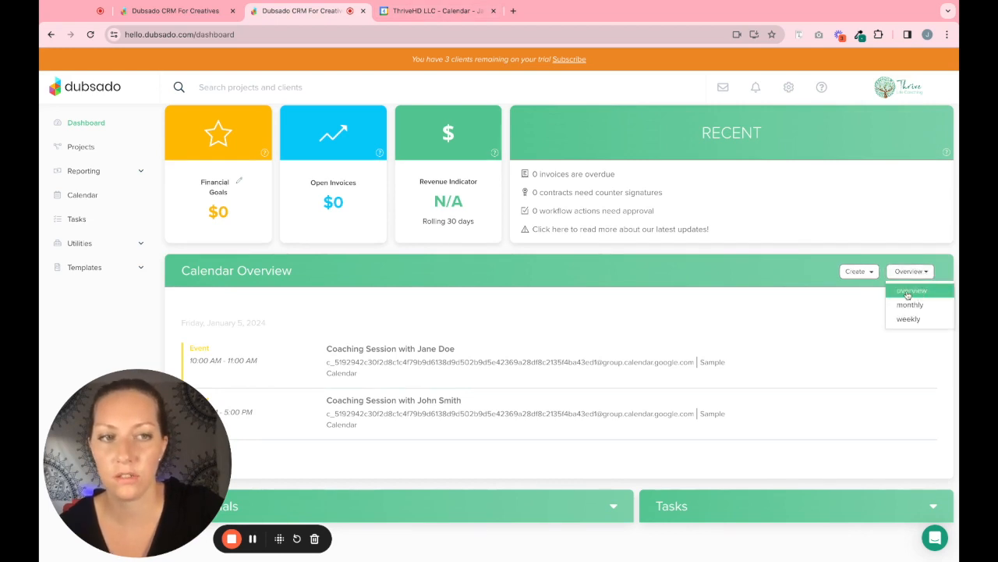
click(909, 319)
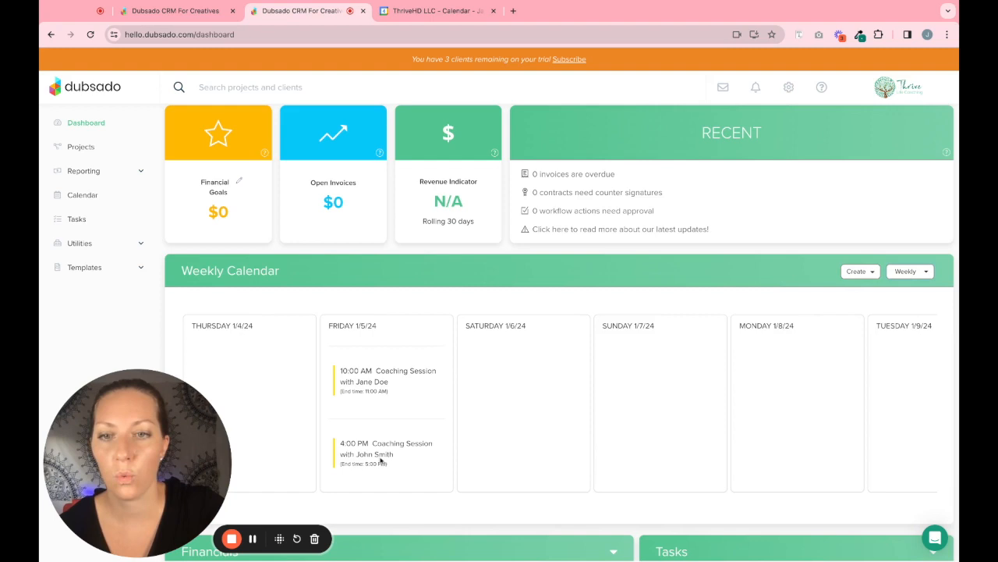
click(907, 280)
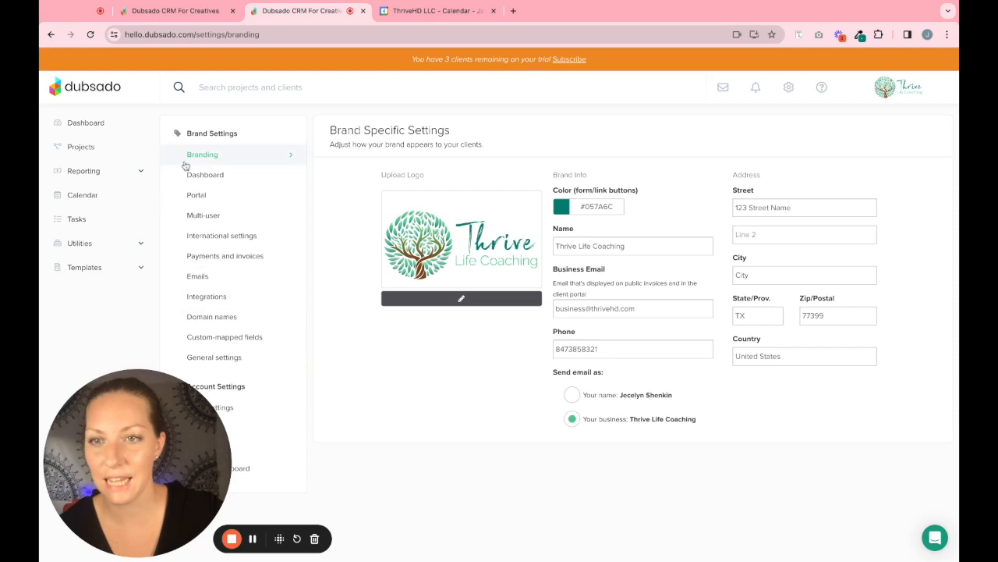
- Enable the video conferencing integration with Sample Calendar as the default calendar, and choose Zoom as the conferencing service
click(207, 295)
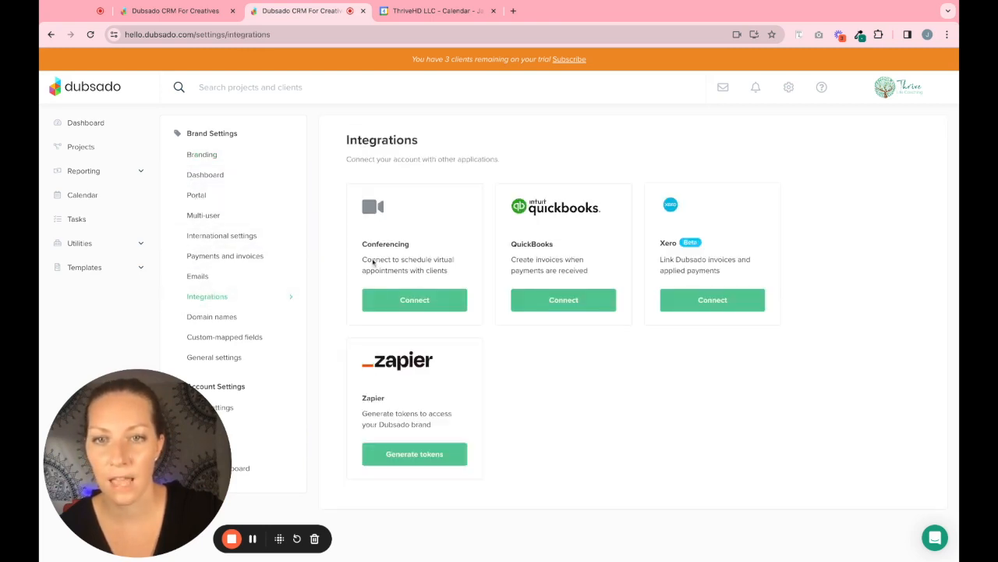
click(411, 298)
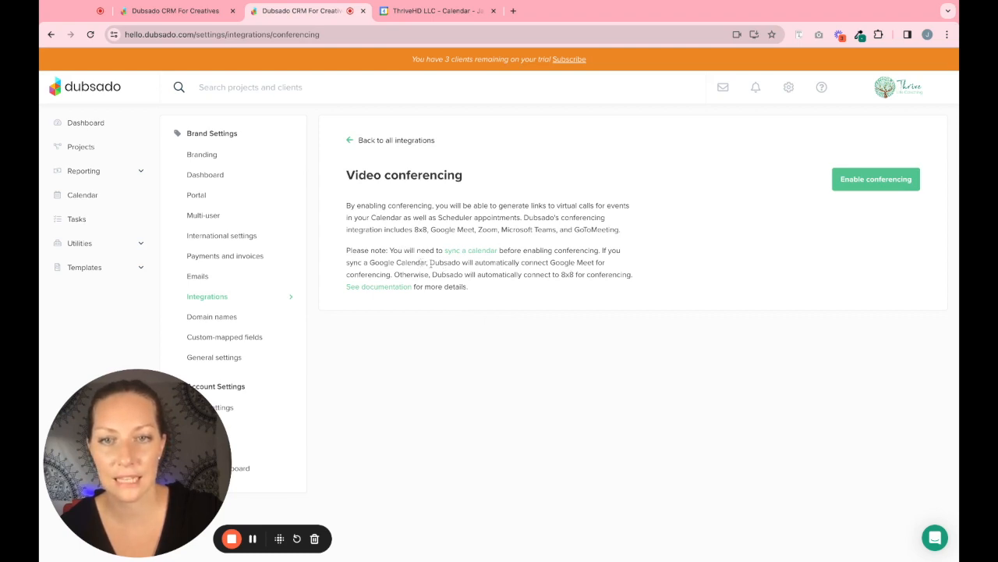
drag(430, 264, 605, 264)
click(576, 267)
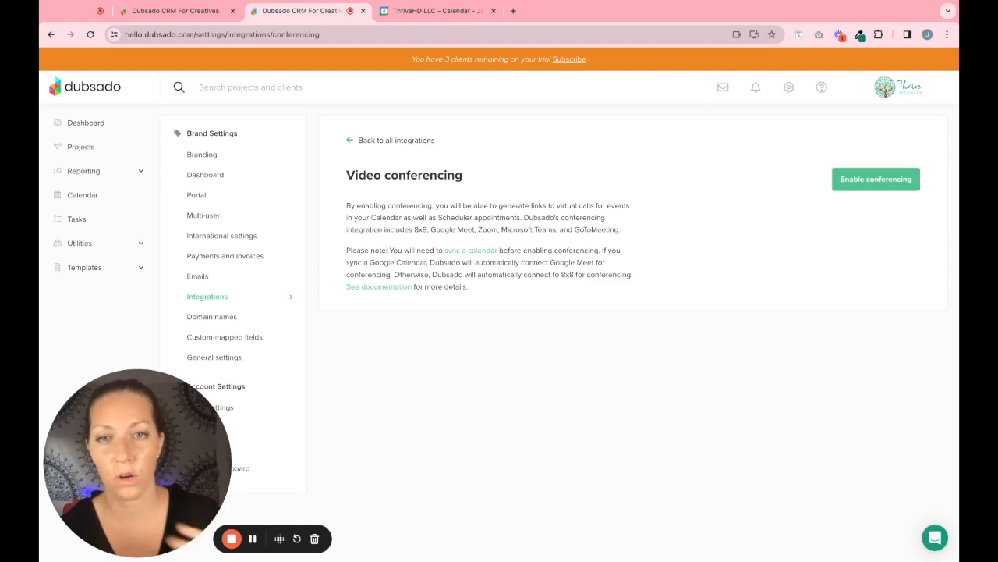
click(862, 182)
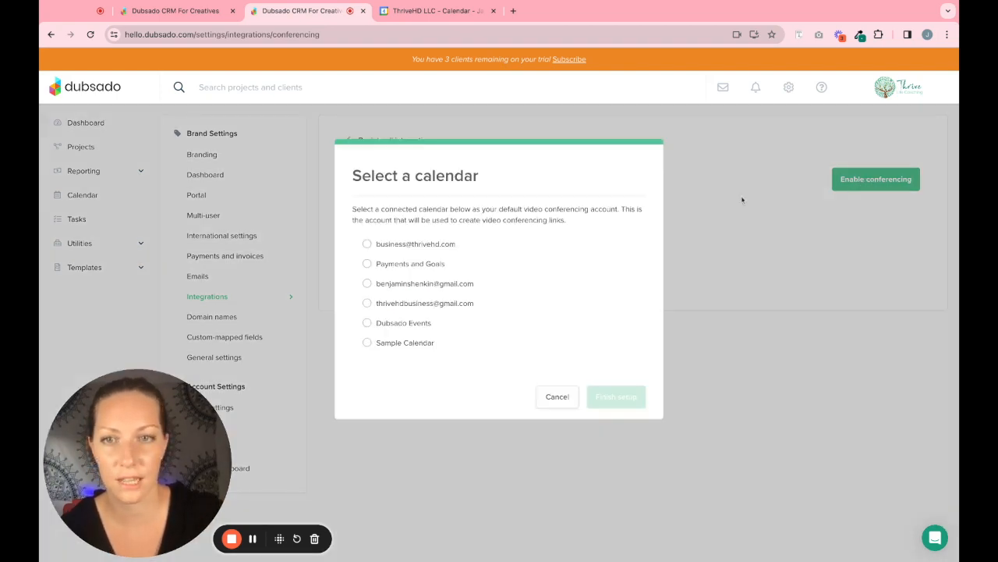
click(367, 344)
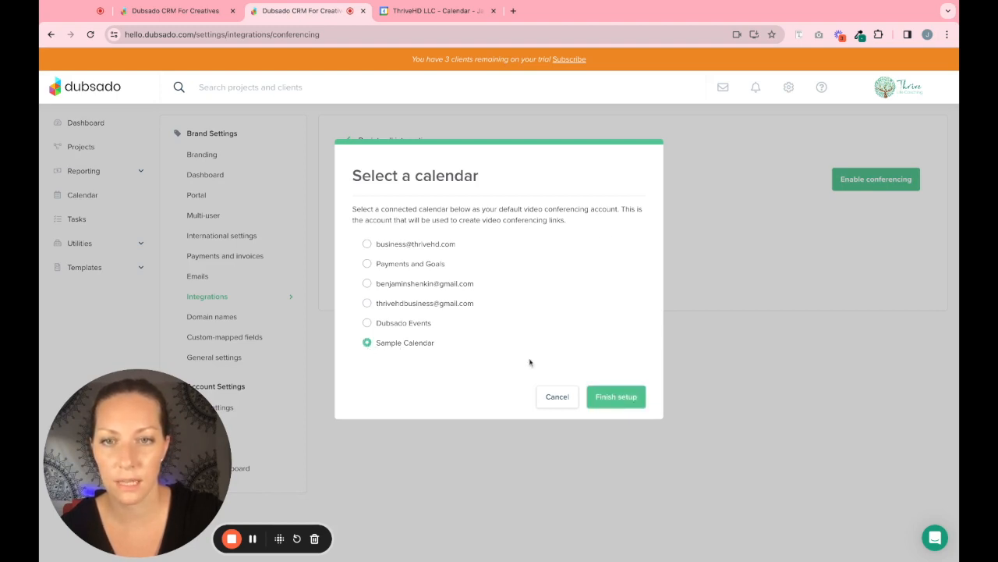
click(616, 397)
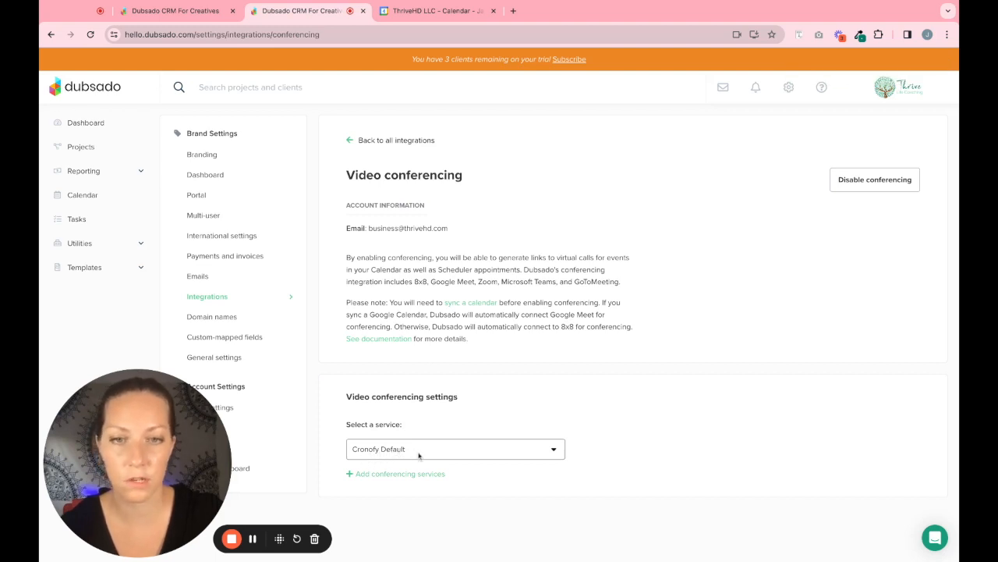
click(554, 454)
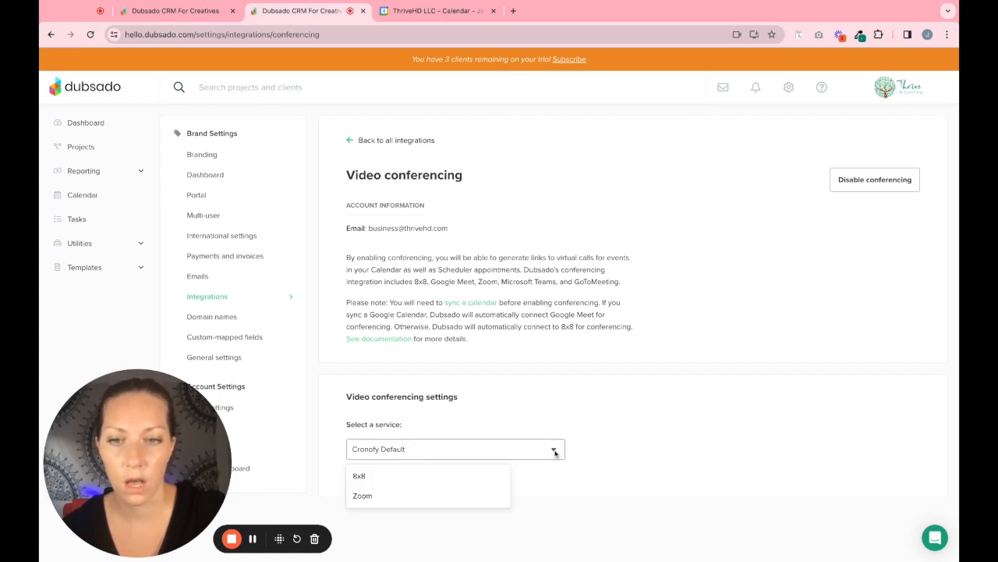
click(364, 496)
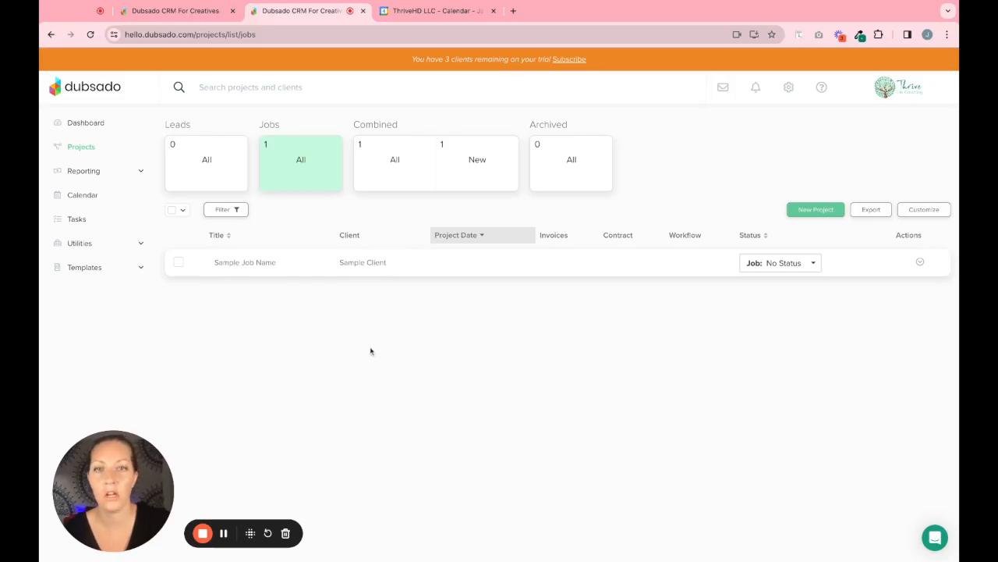
- Open the project list's customization settings and add a lead status named Consult
click(920, 210)
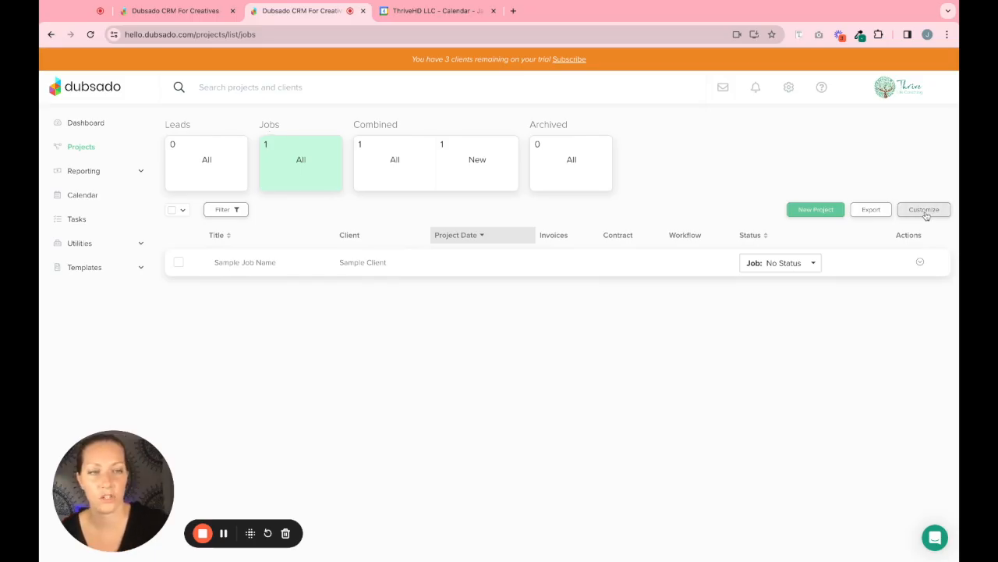
click(926, 216)
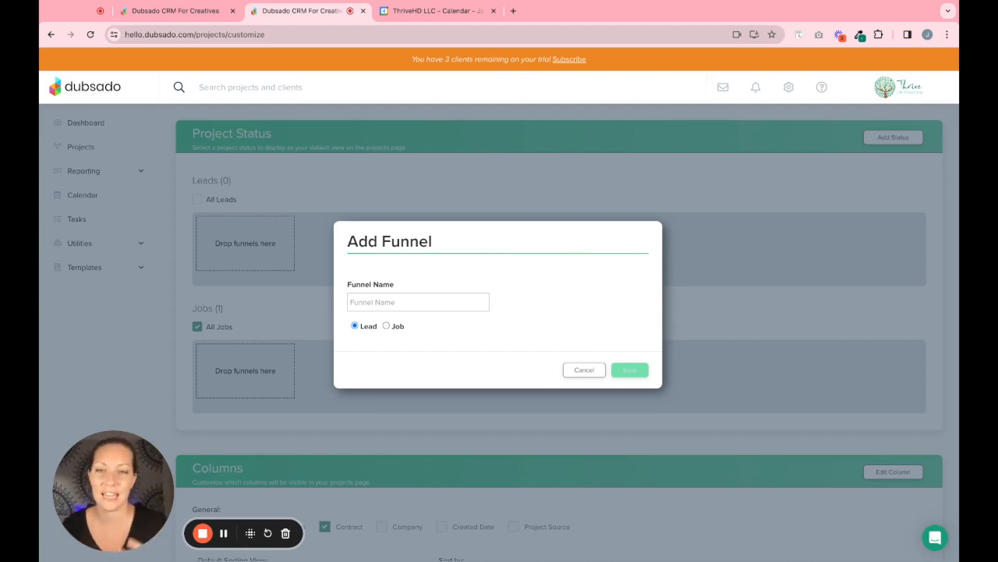
click(383, 300)
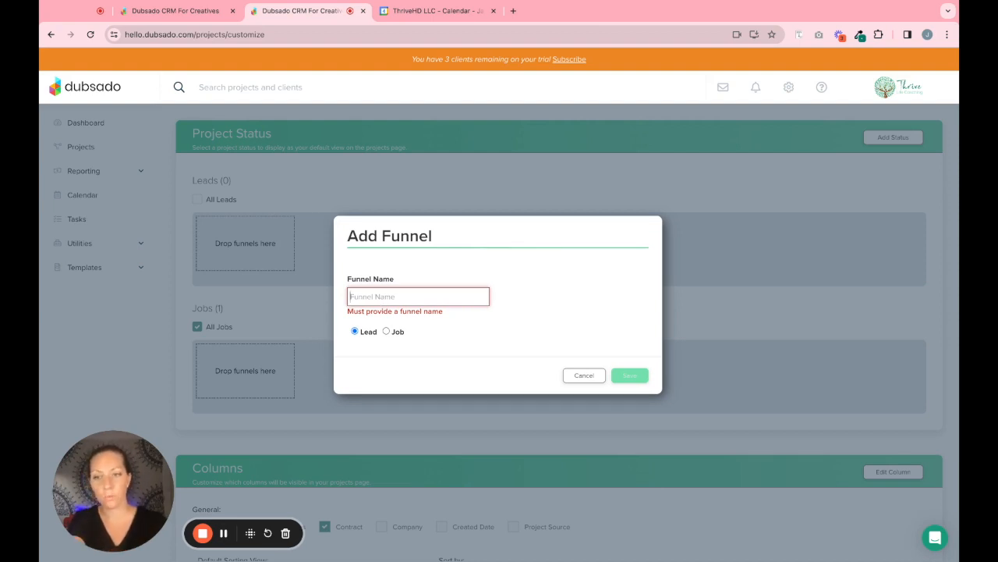
text(Consult)
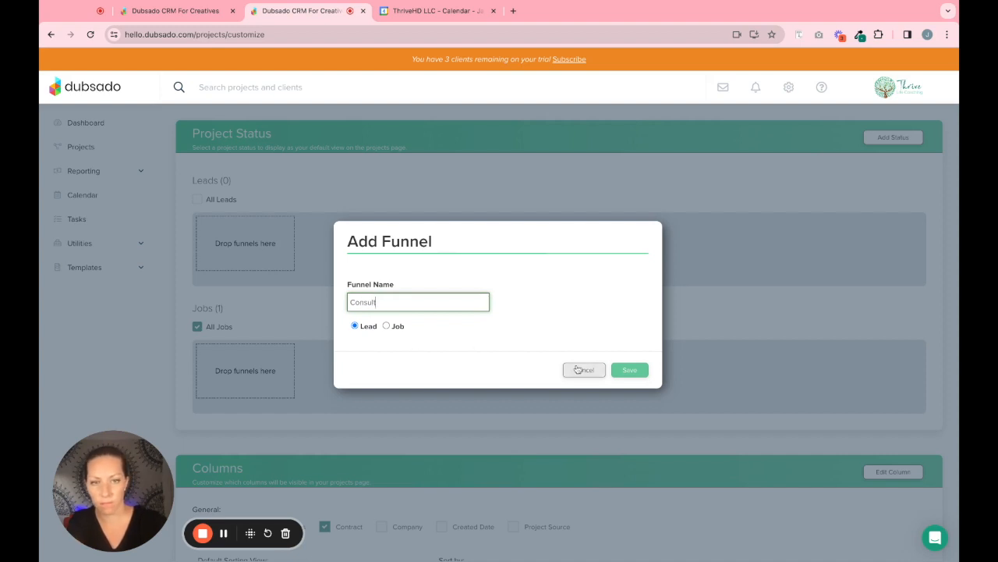
click(625, 371)
- Add a second lead status named Proposal Sent to the project statuses
click(430, 337)
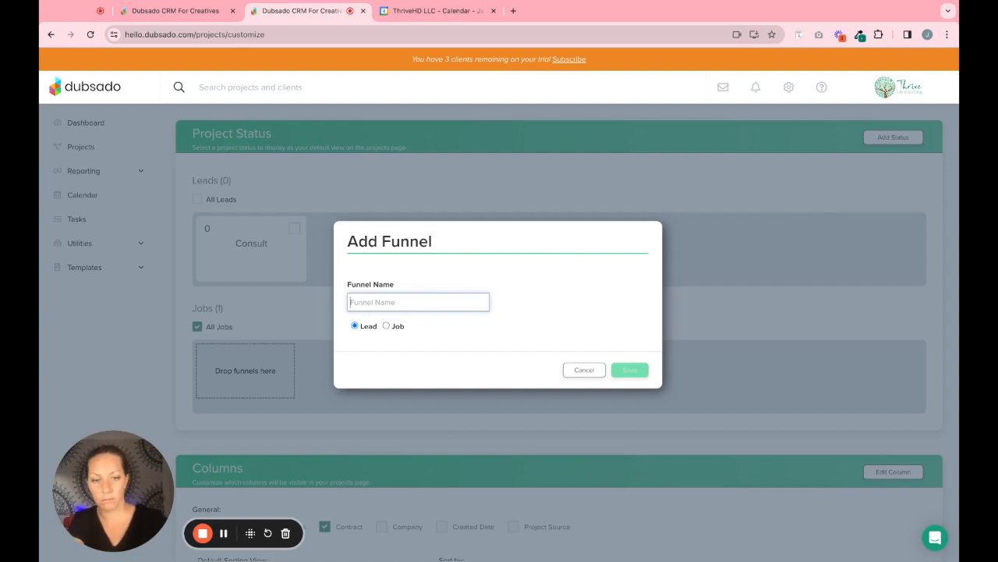
text(P)
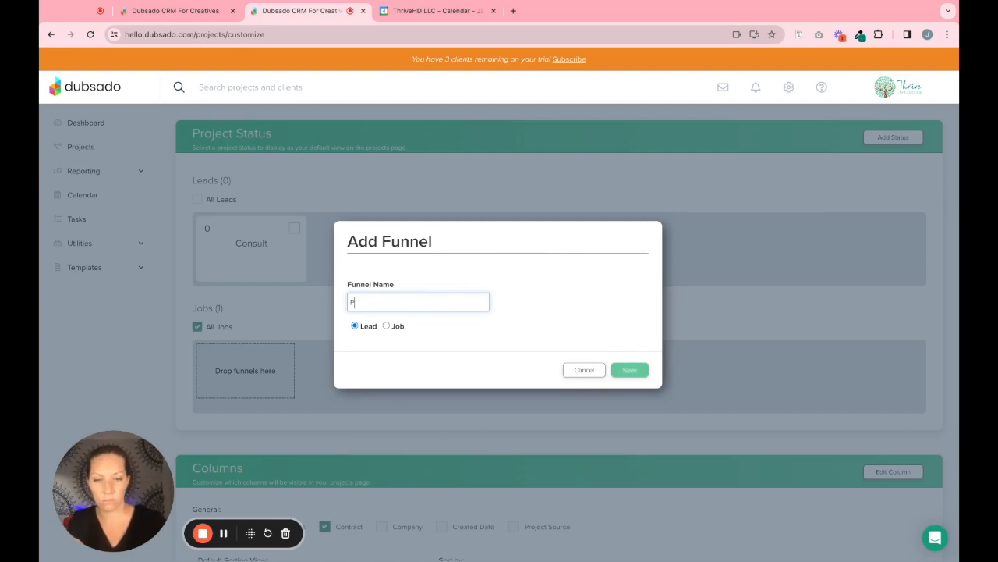
text(roposal )
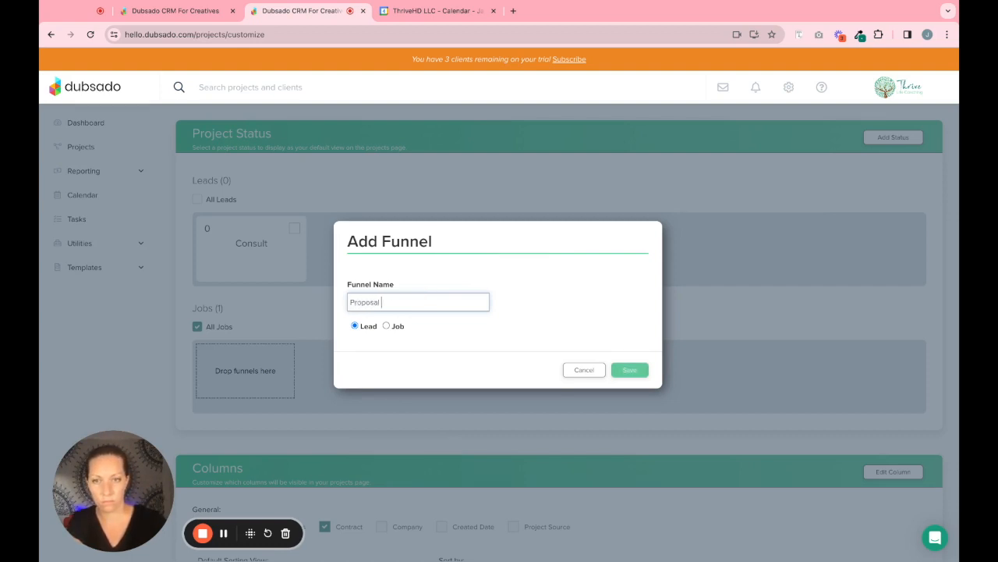
text(Sent)
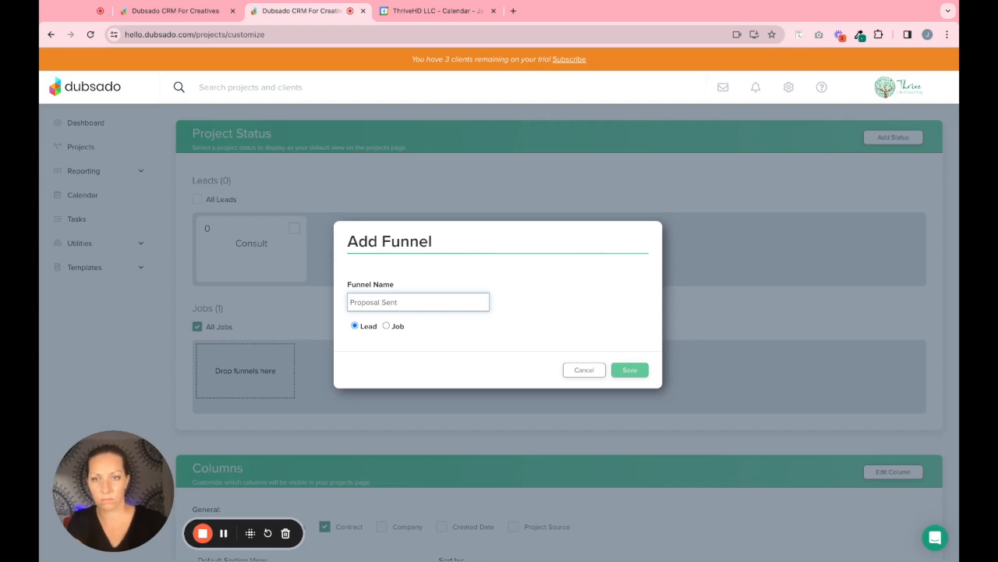
click(638, 372)
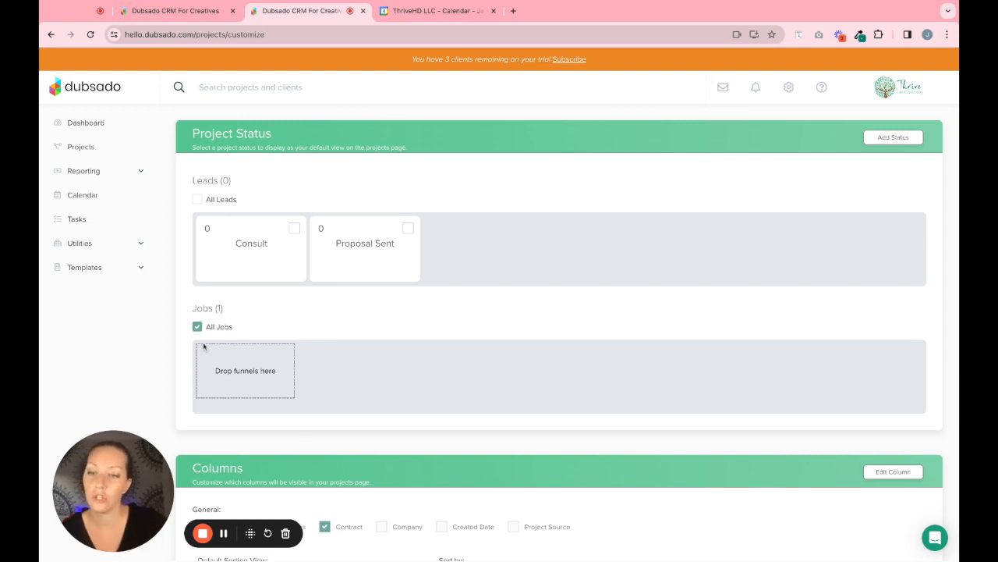
- Add a project status named Onboarding and assign it to jobs
click(172, 445)
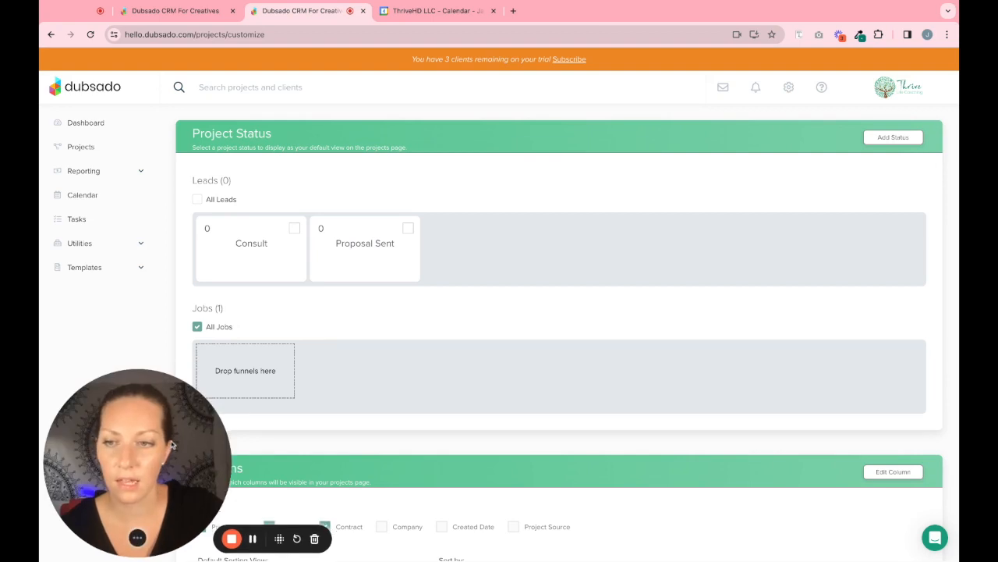
click(895, 138)
click(387, 326)
click(413, 302)
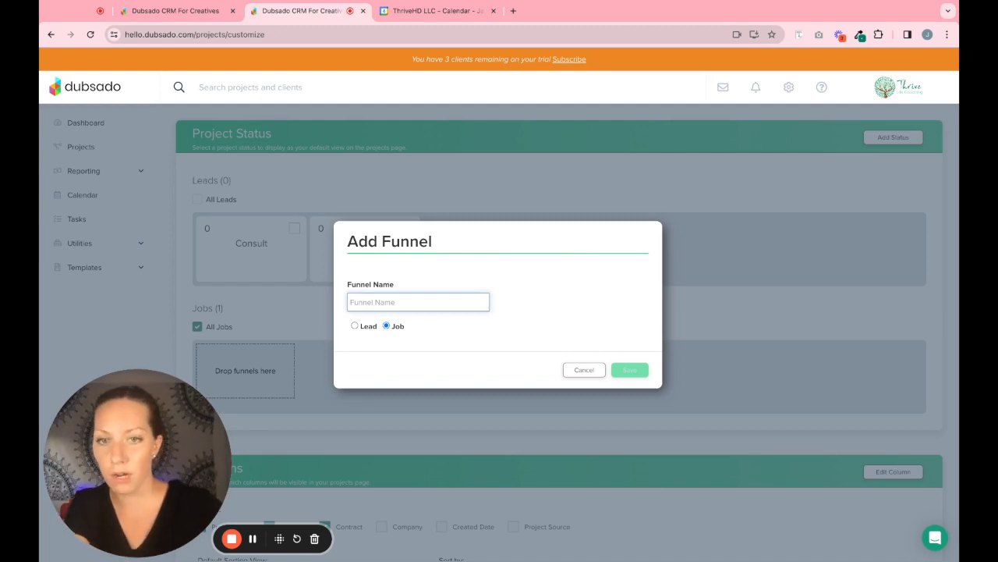
text(Onboarding)
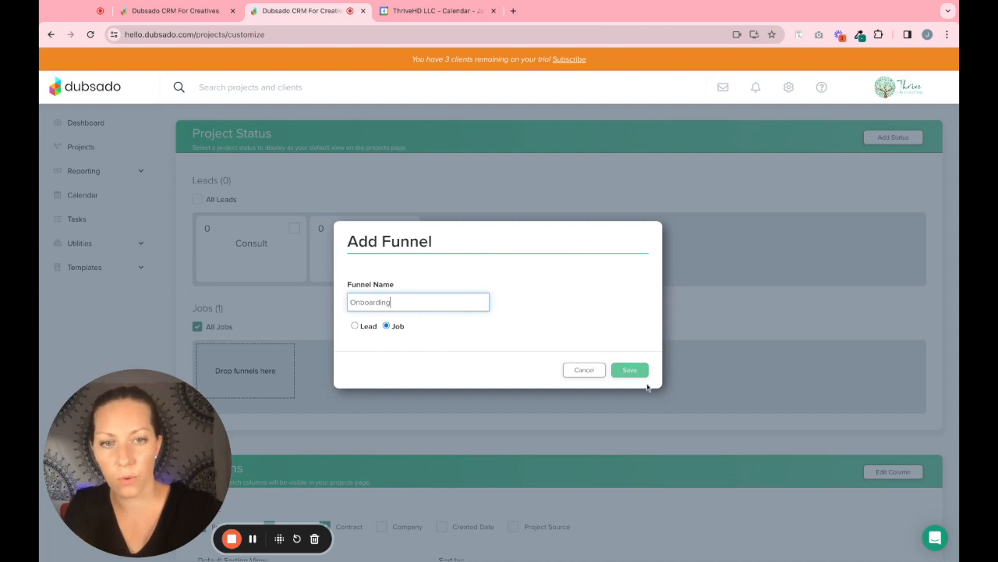
click(634, 372)
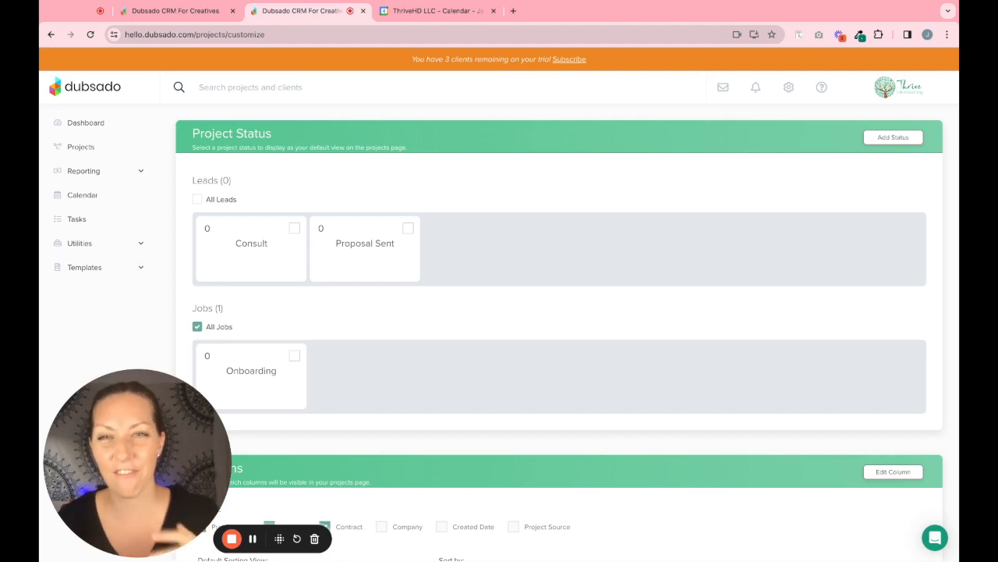
- Add a job status named Phase 1 to the project statuses
click(887, 138)
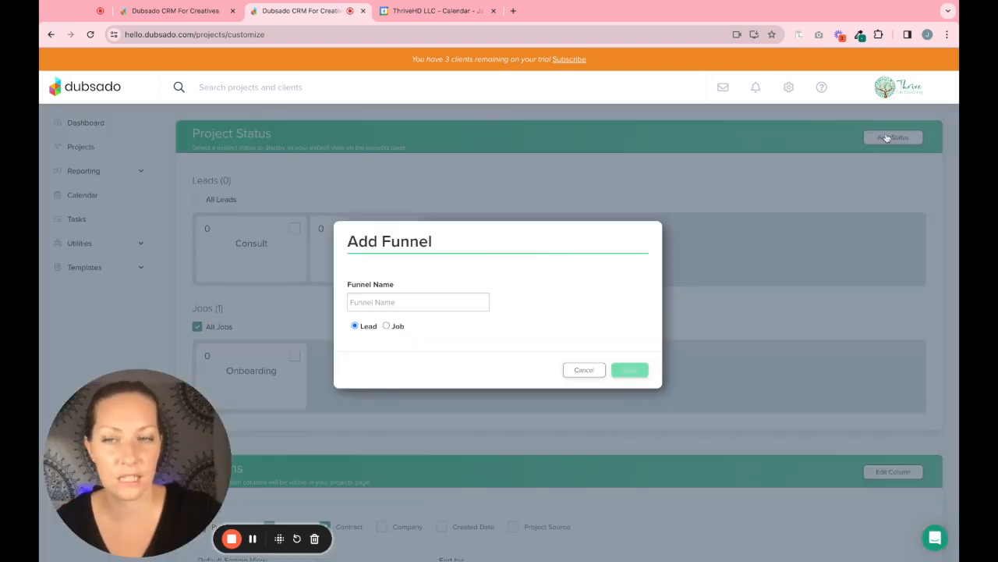
click(416, 302)
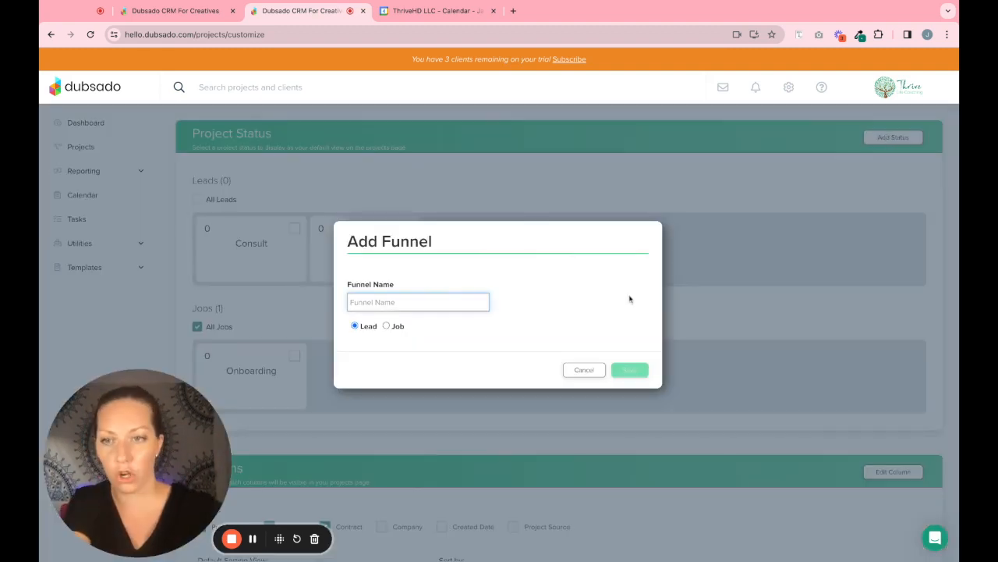
text(Phase 1)
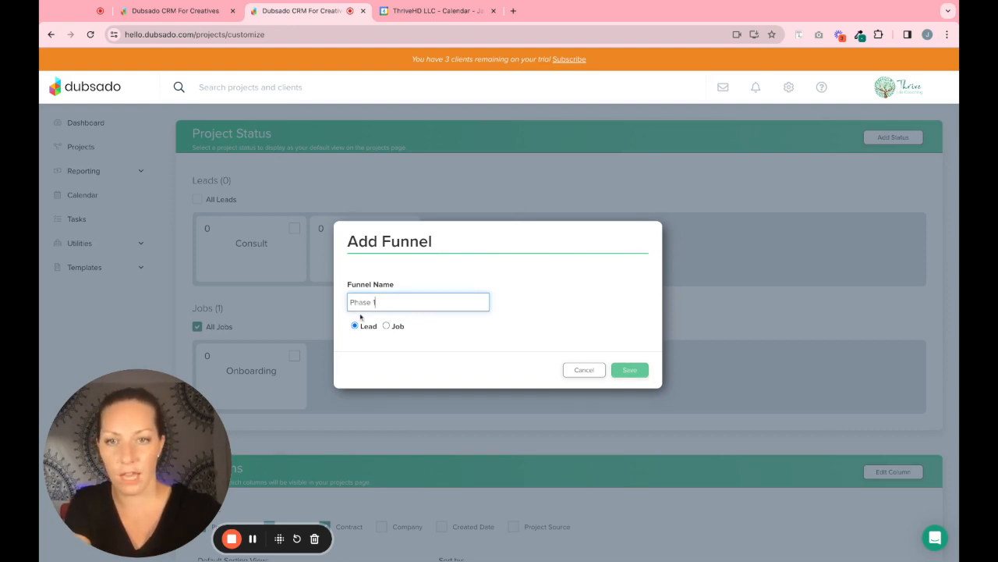
click(386, 326)
click(630, 370)
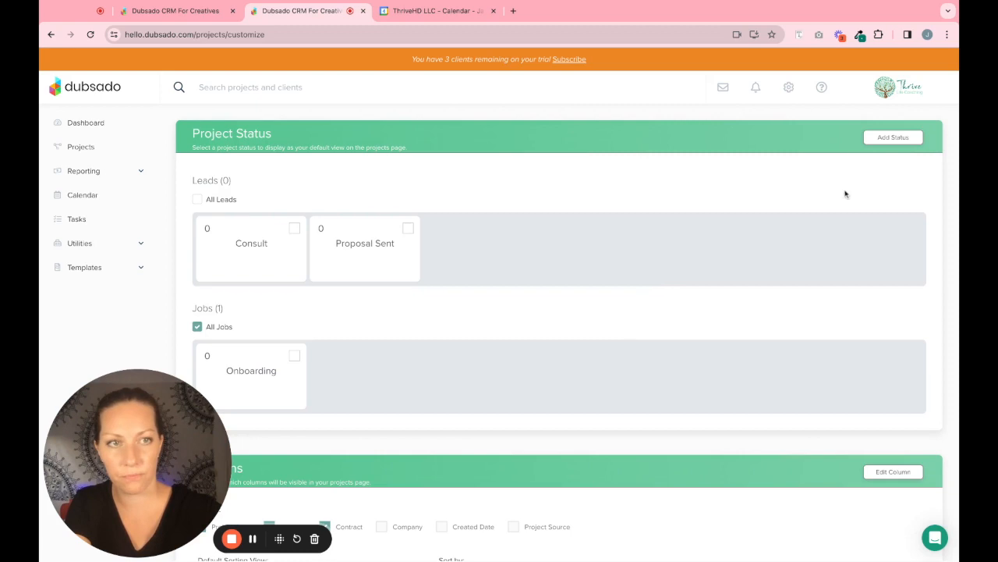
- Add a job status named Phase 2 to the project statuses
click(881, 139)
click(439, 301)
text(P)
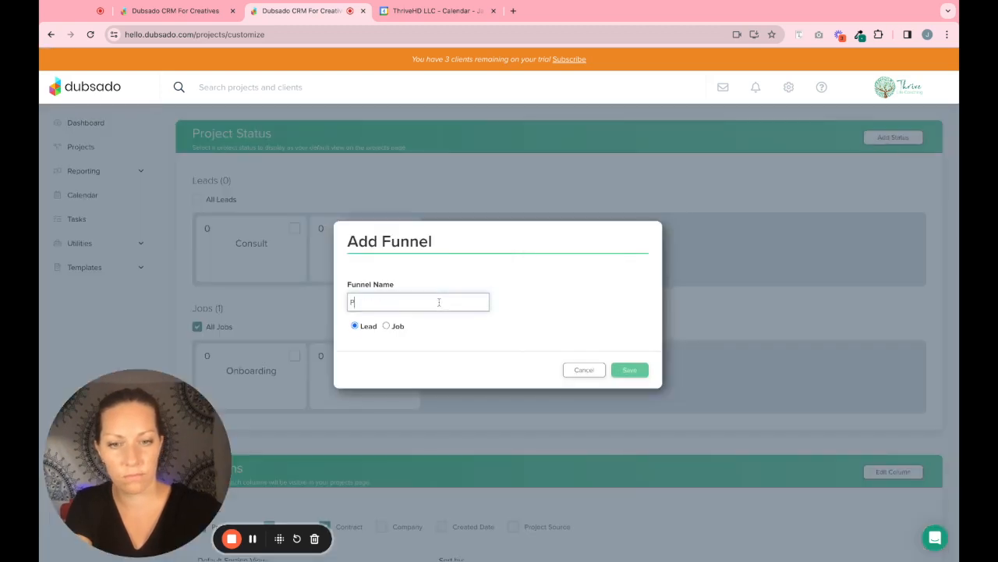
text(hase 2)
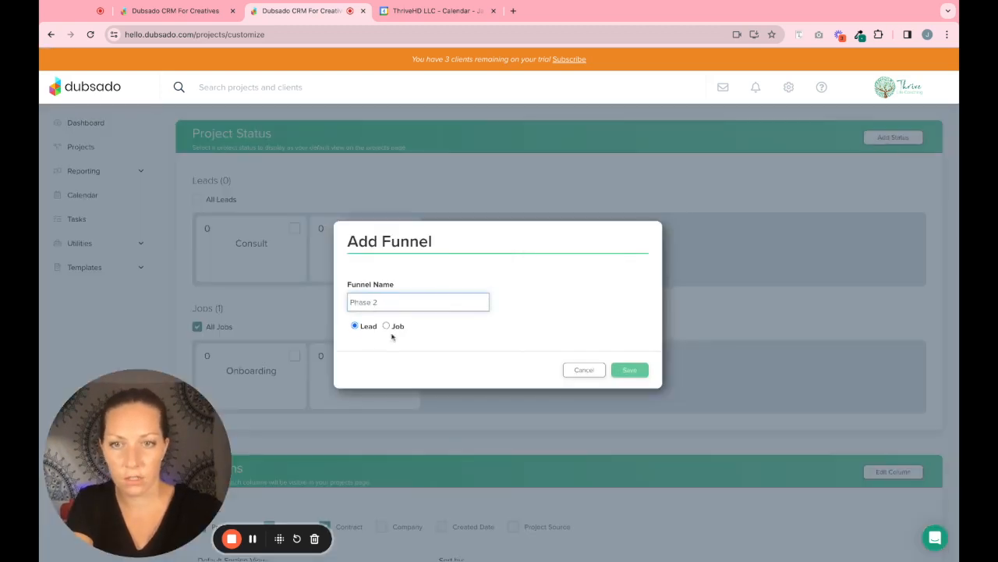
click(387, 326)
click(626, 365)
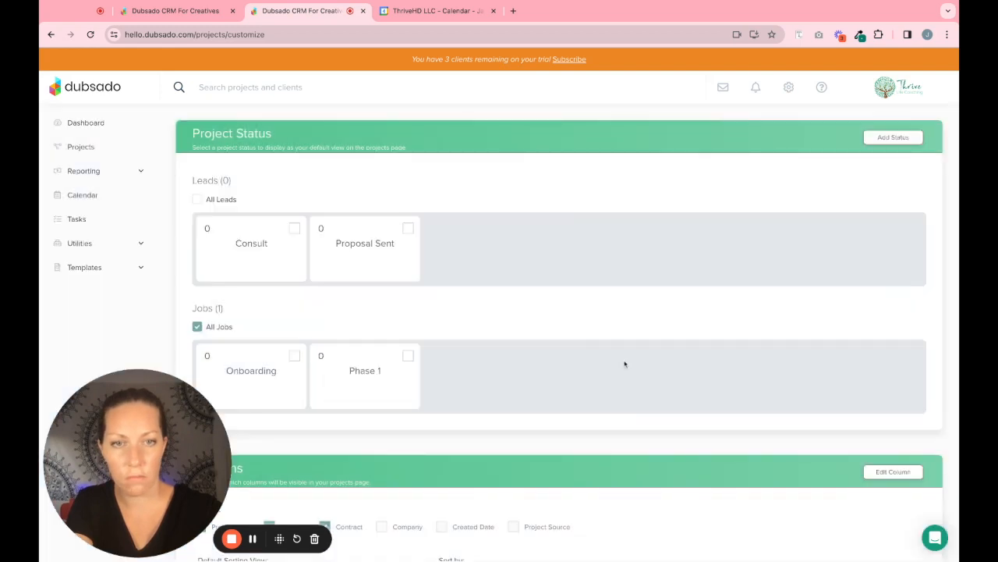
- Add a job status named Phase 3 to the project statuses
click(897, 140)
click(446, 302)
text(Phase 3)
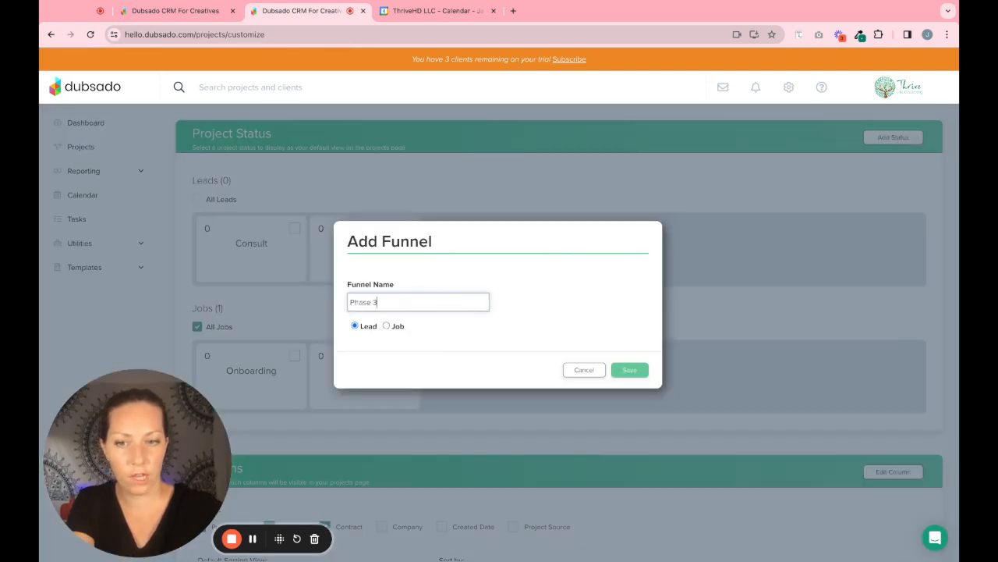
click(387, 326)
click(630, 370)
scroll(608, 352, down, 1)
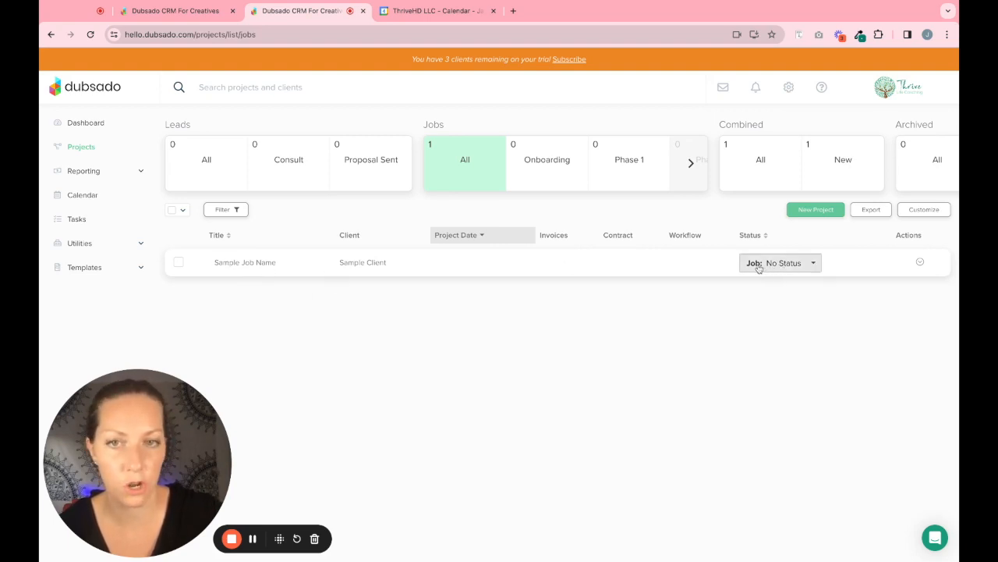
- In the project list, set the Sample Job Name project's status to Onboarding, and filter the list to Onboarding jobs
click(803, 266)
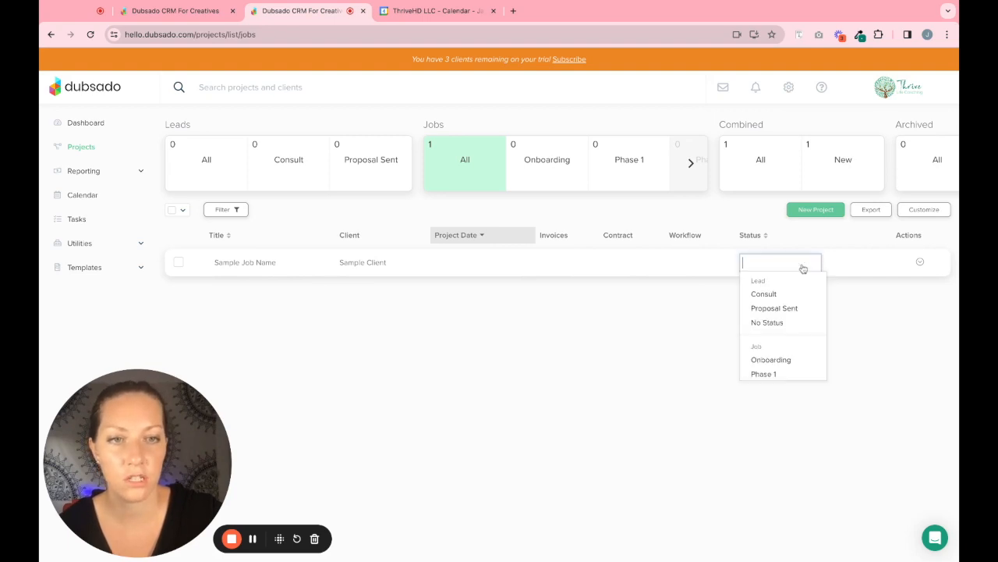
scroll(780, 320, down, 2)
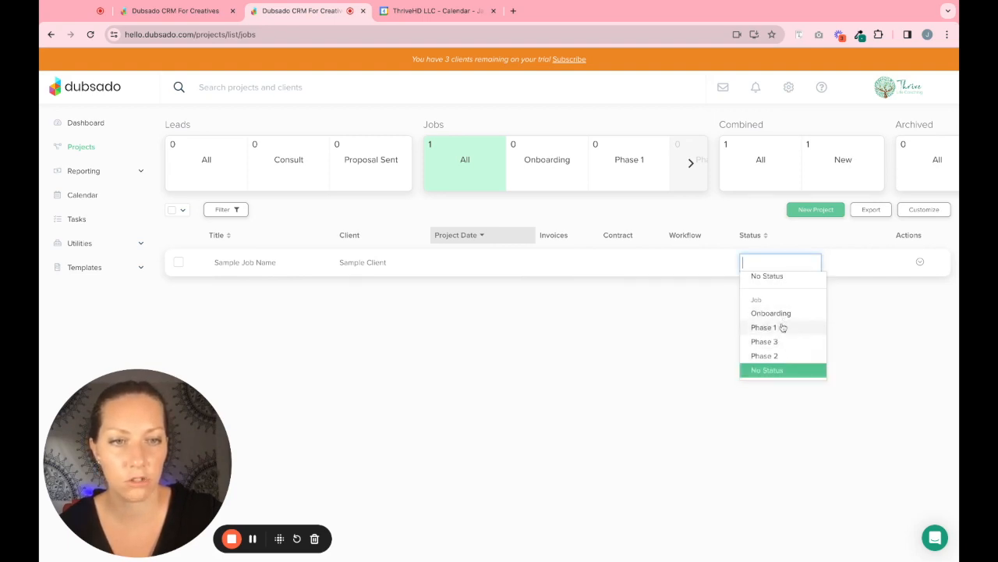
scroll(775, 351, up, 2)
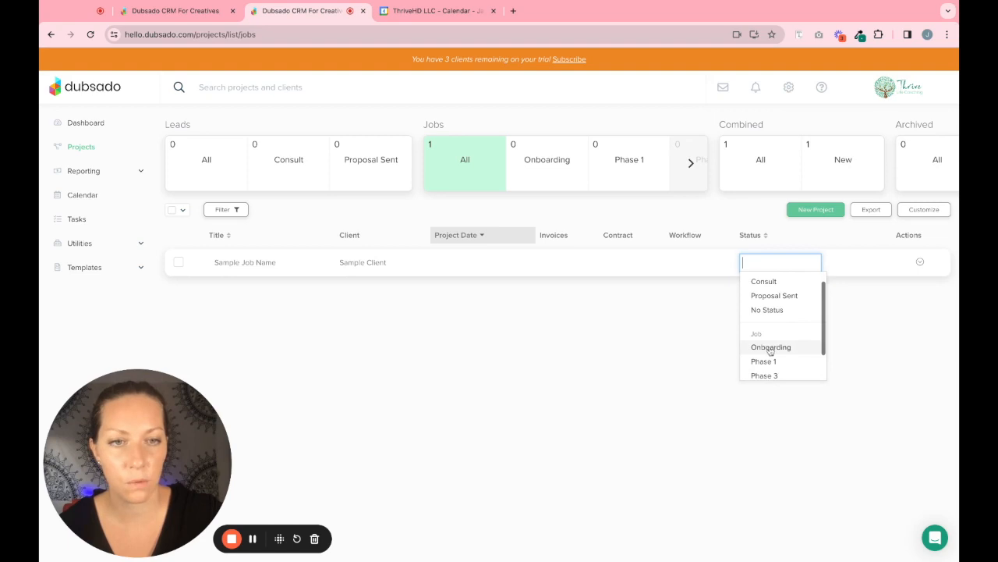
click(771, 348)
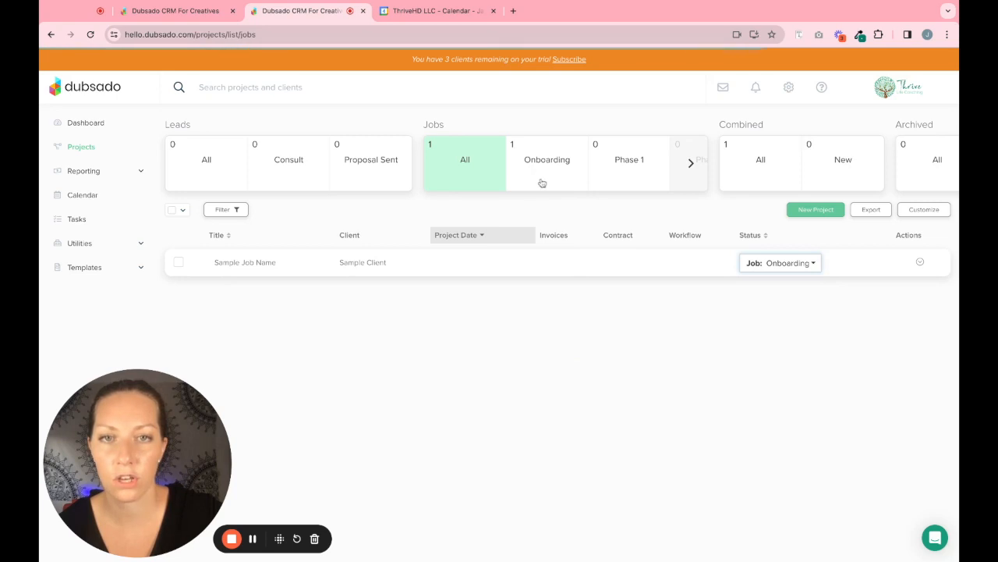
click(571, 178)
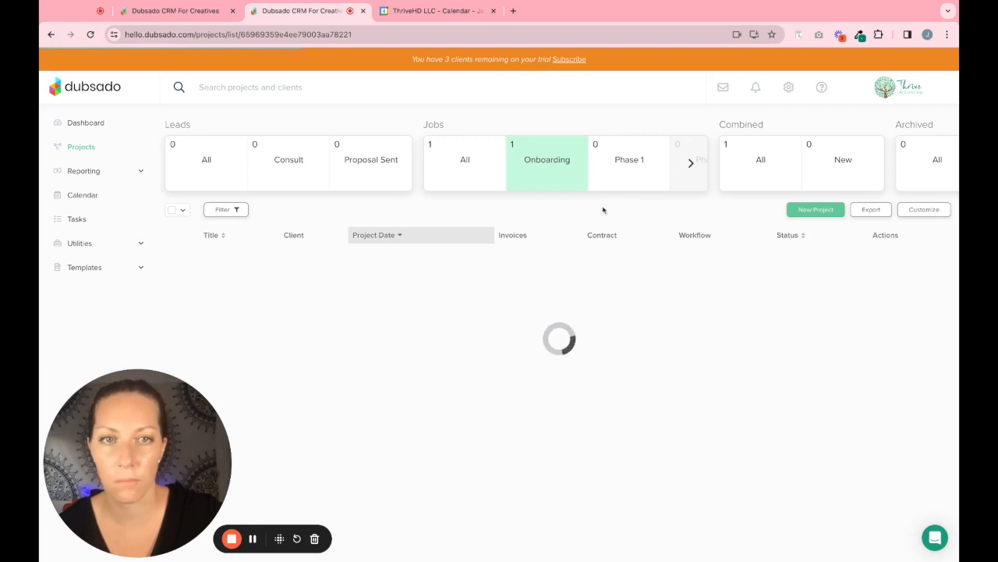
click(691, 165)
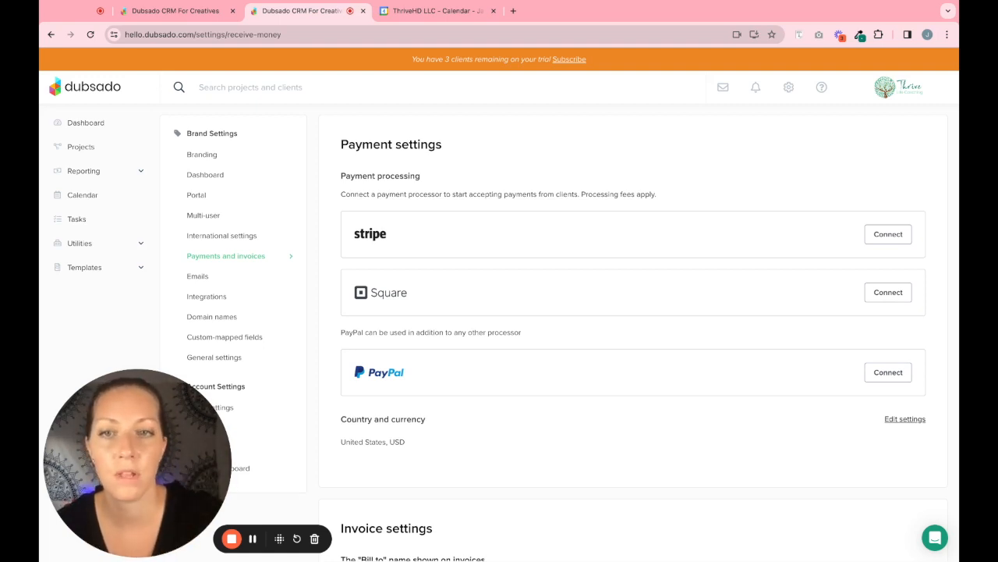
- In the brand's payments and invoices settings, start connecting Stripe as the payment processor
double_click(357, 236)
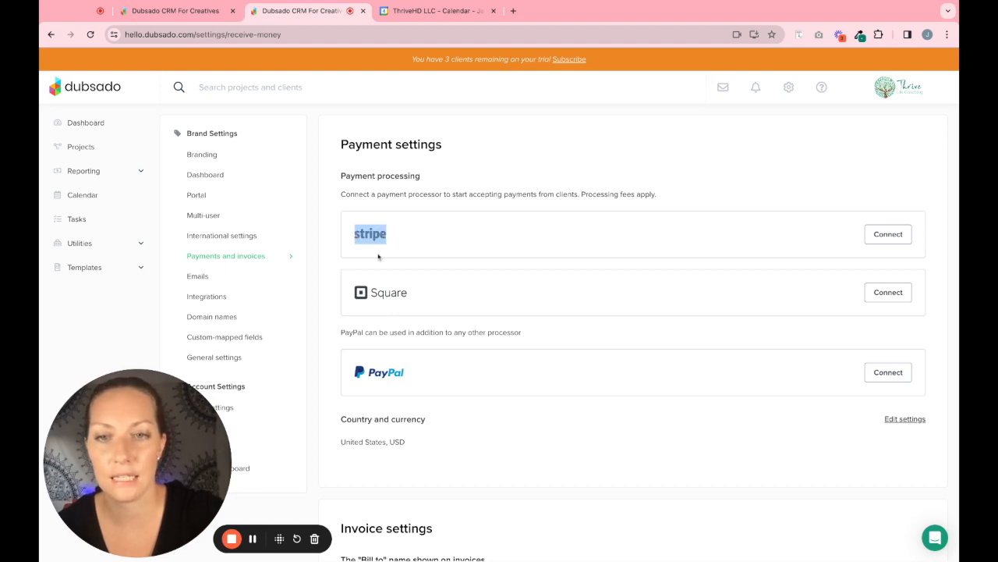
click(328, 237)
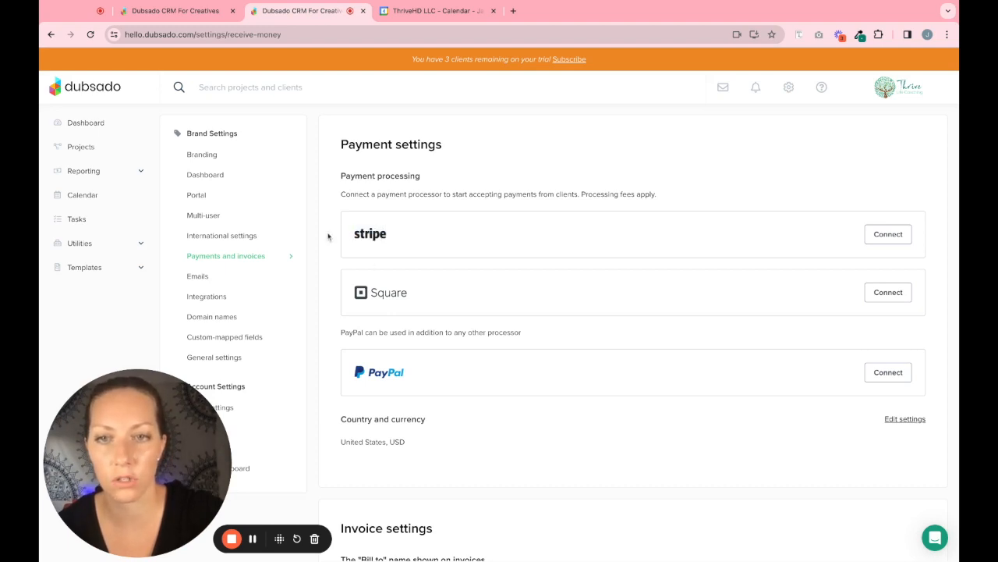
click(889, 235)
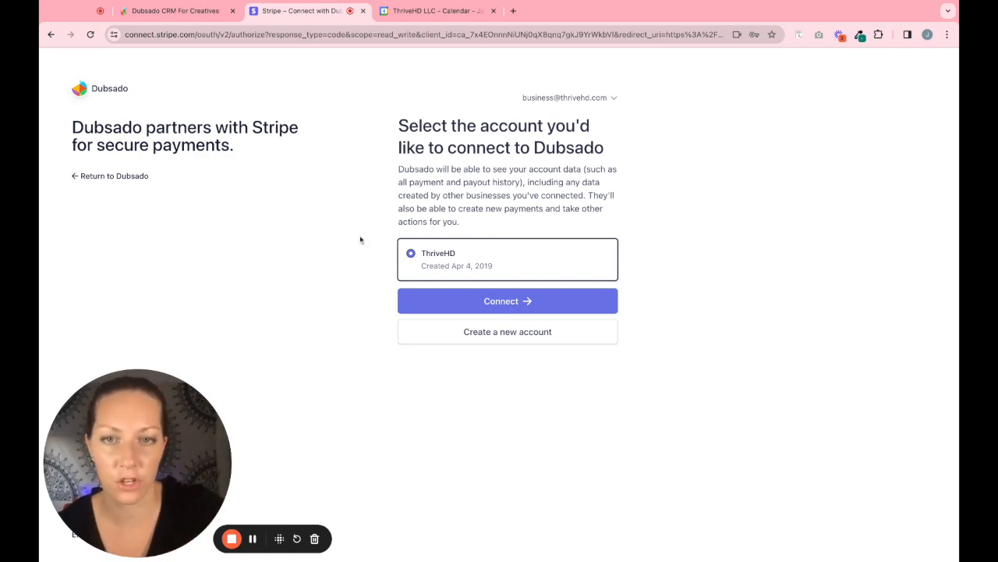
click(252, 538)
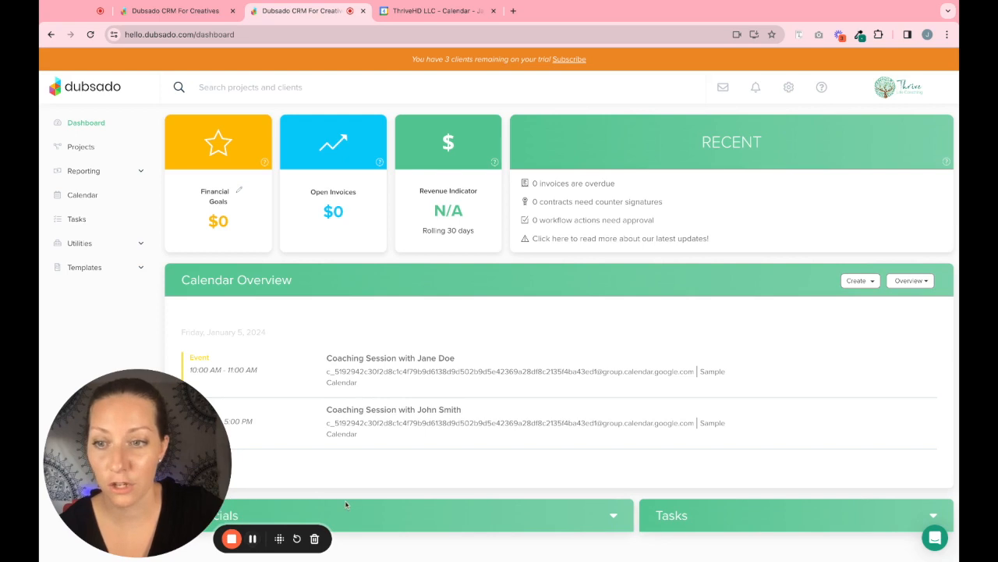